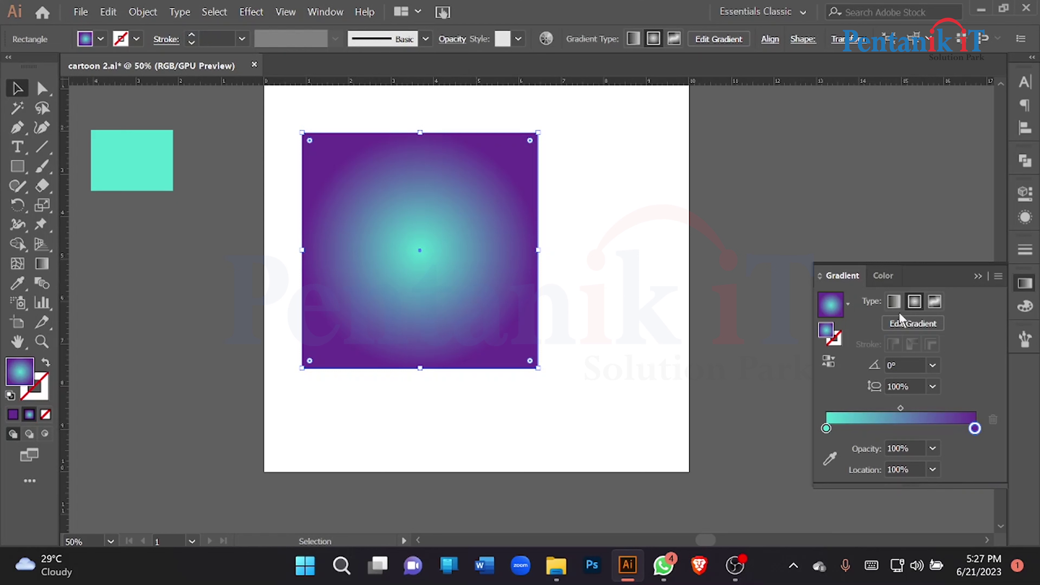
Switch the square's radial gradient to linear and move the square toward the middle of the artboard
left_click(893, 302)
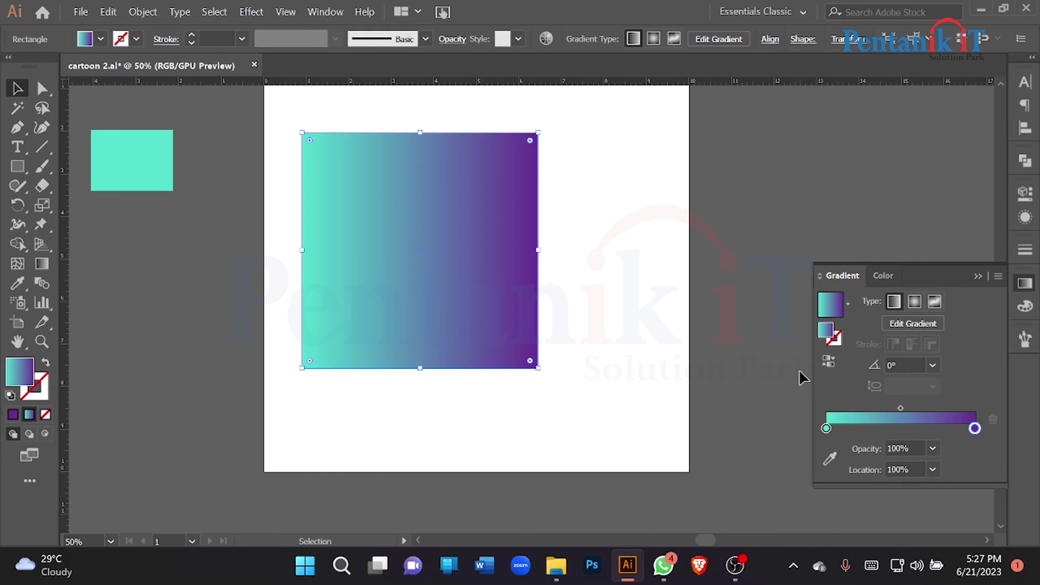
left_click_drag(506, 276, 552, 291)
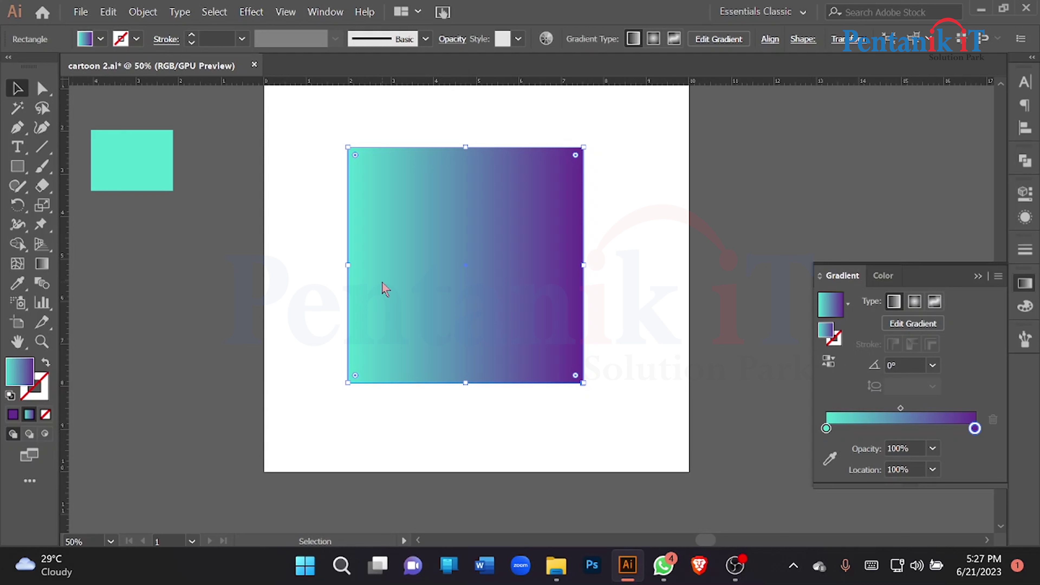
Reverse the direction of the square's gradient colors and flip them back
left_click(831, 369)
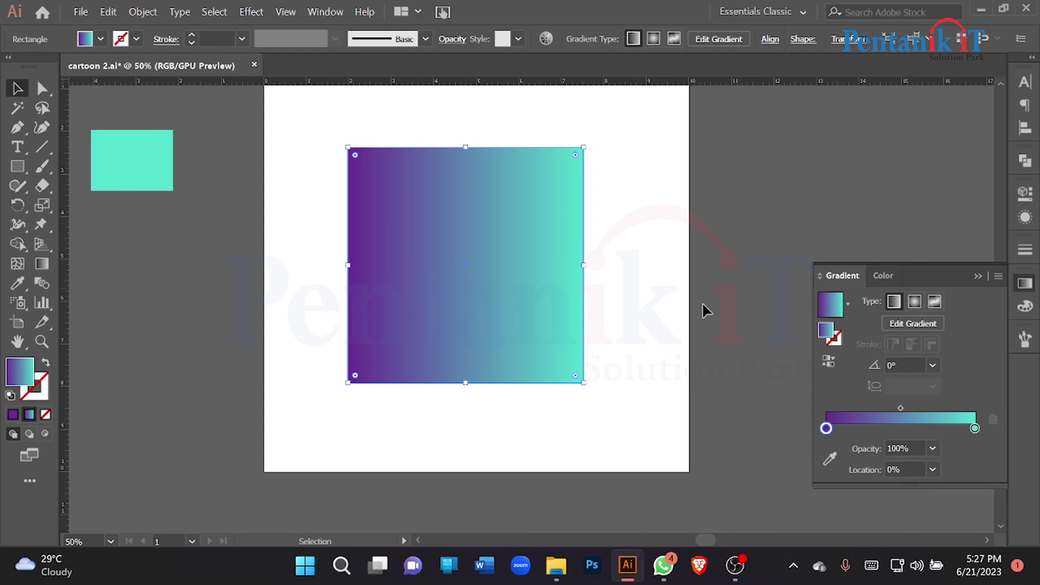
left_click(828, 361)
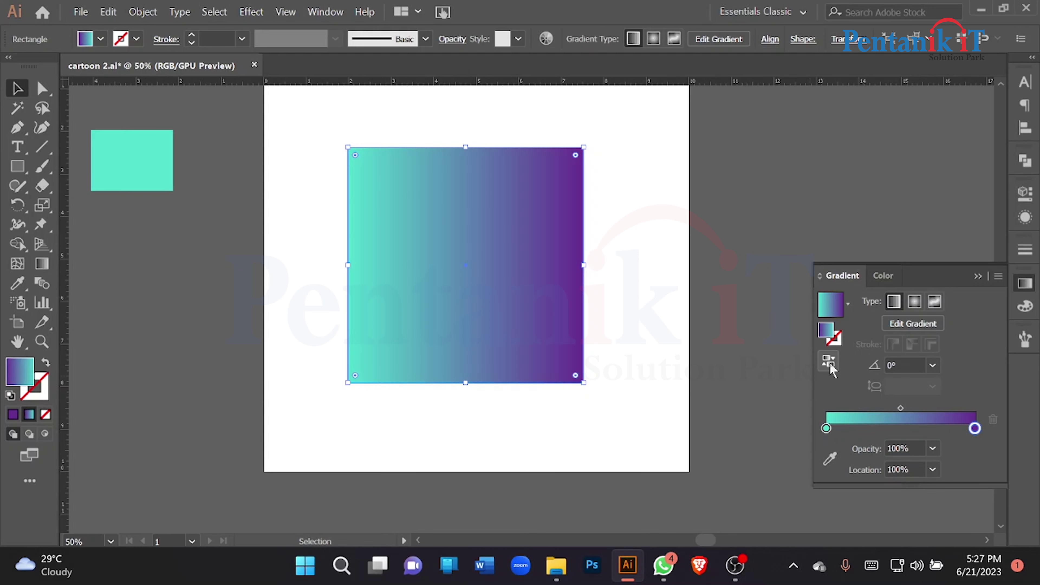
Recolor the gradient's purple end stop to bright red
double_click(831, 338)
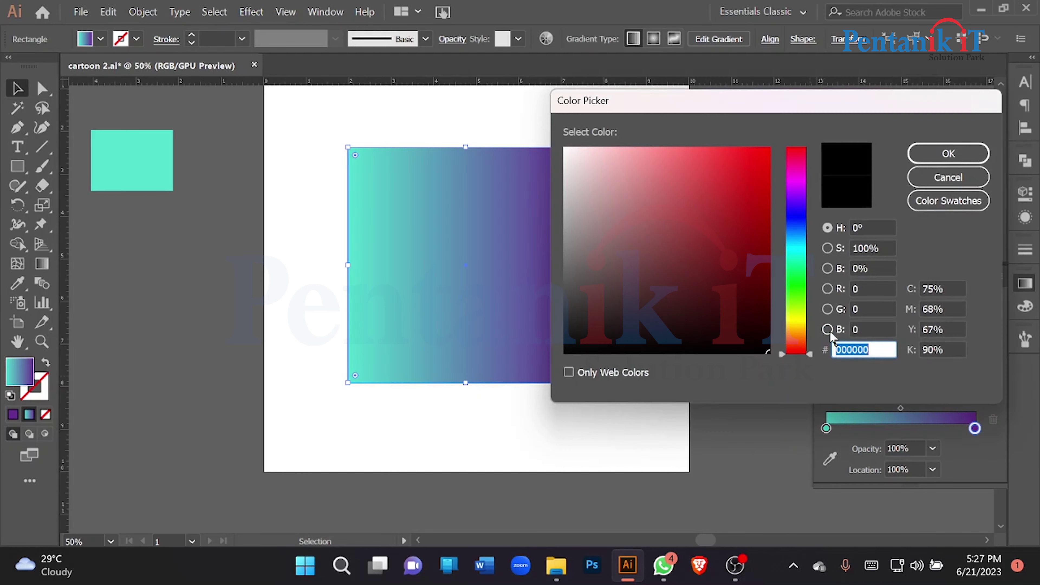
left_click_drag(750, 193, 757, 153)
left_click(948, 154)
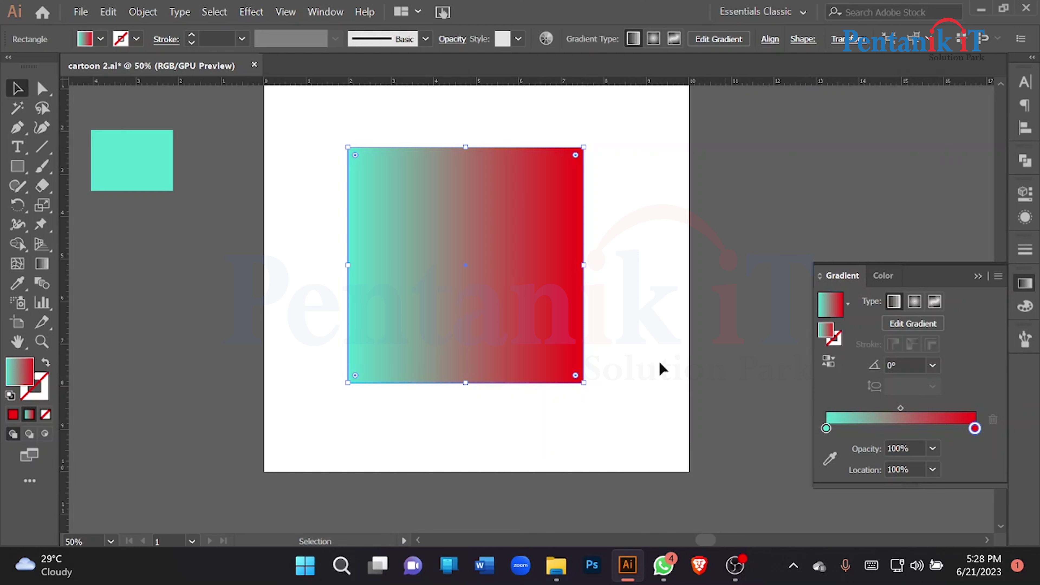
Try gradient angles of 28° and 69° on the square, and set the angle to 92°
left_click(932, 365)
left_click(931, 365)
left_click(923, 364)
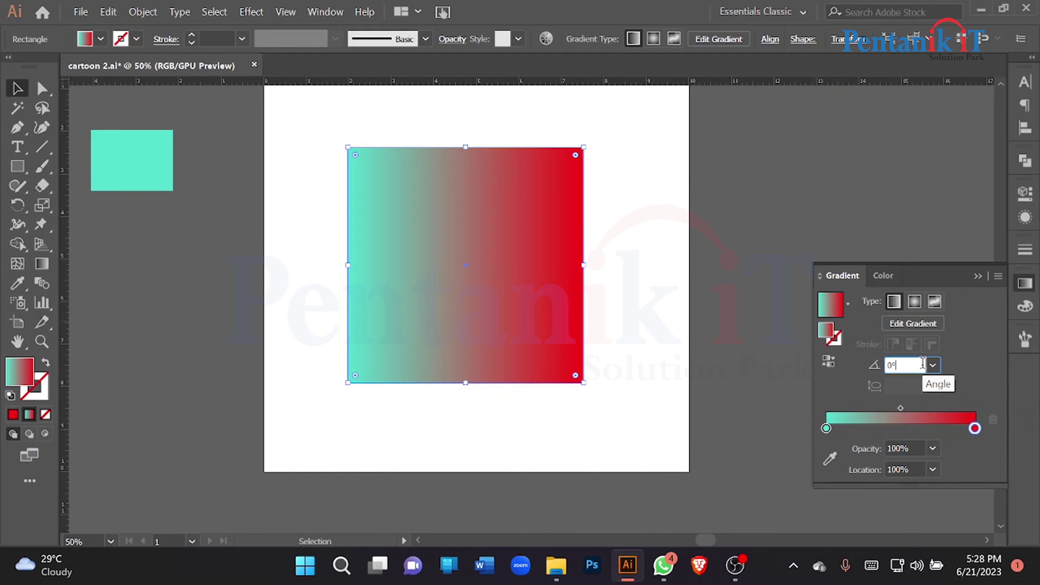
type("18")
key("Return")
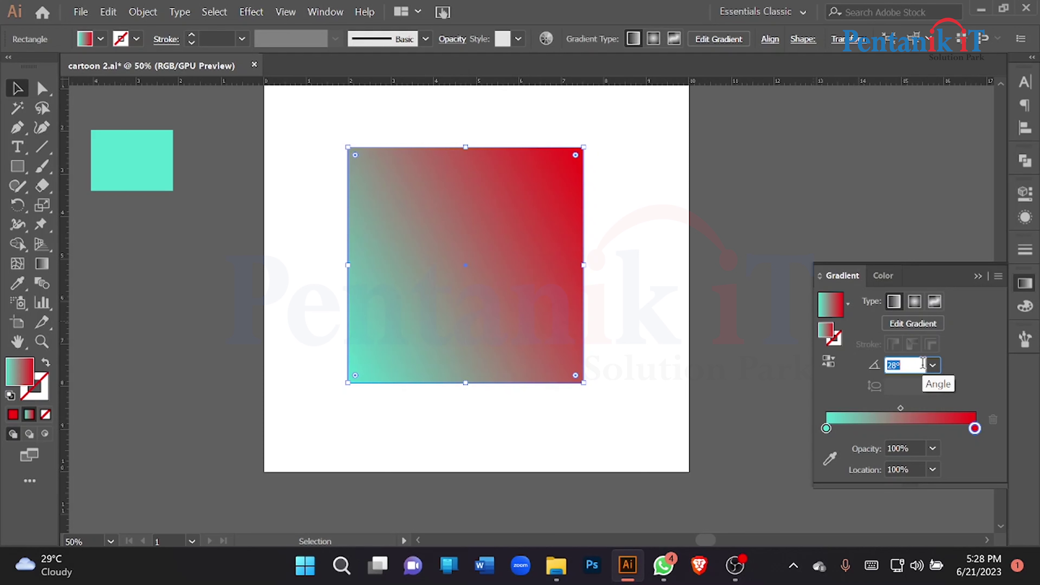
key("shift+Up")
type("46")
key("Return")
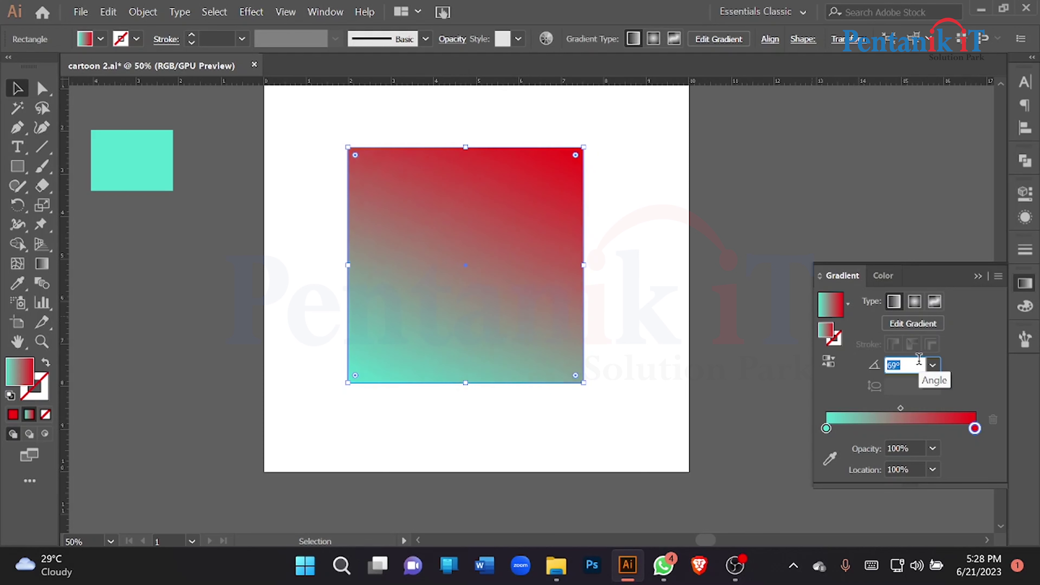
type("92")
key("Return")
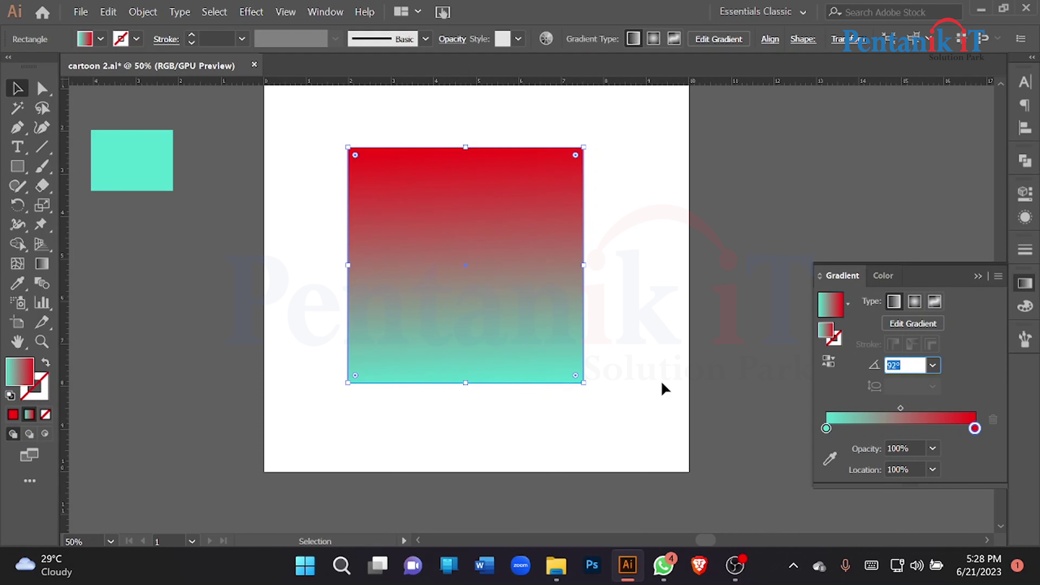
Display the gradient's on-canvas handles and pull both stops inward, red to about 89.91% and teal to about 8.27%
left_click(830, 459)
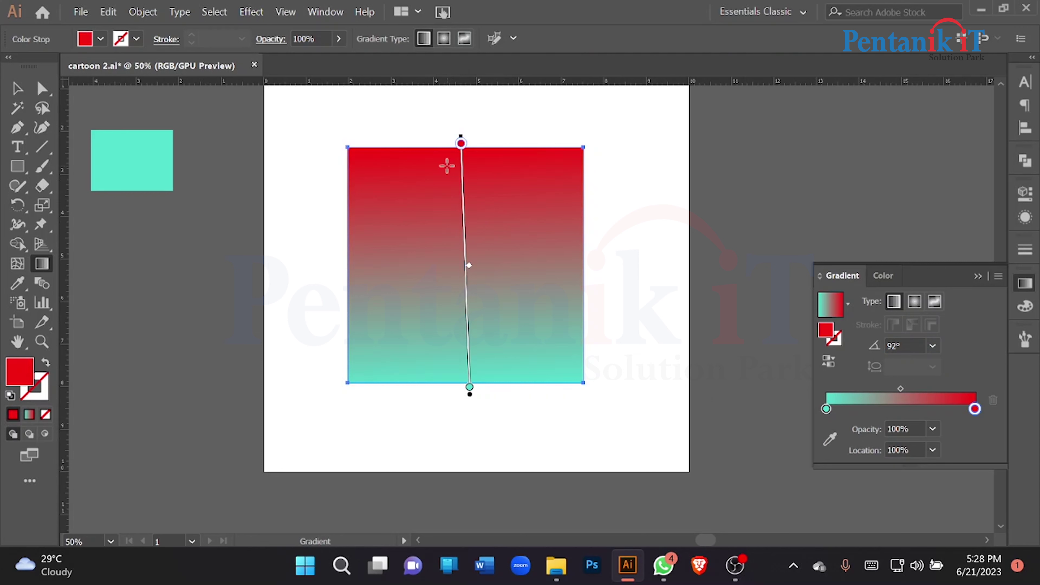
mouse_move(461, 143)
left_mouse_down()
mouse_move(464, 242)
mouse_move(463, 189)
left_mouse_up()
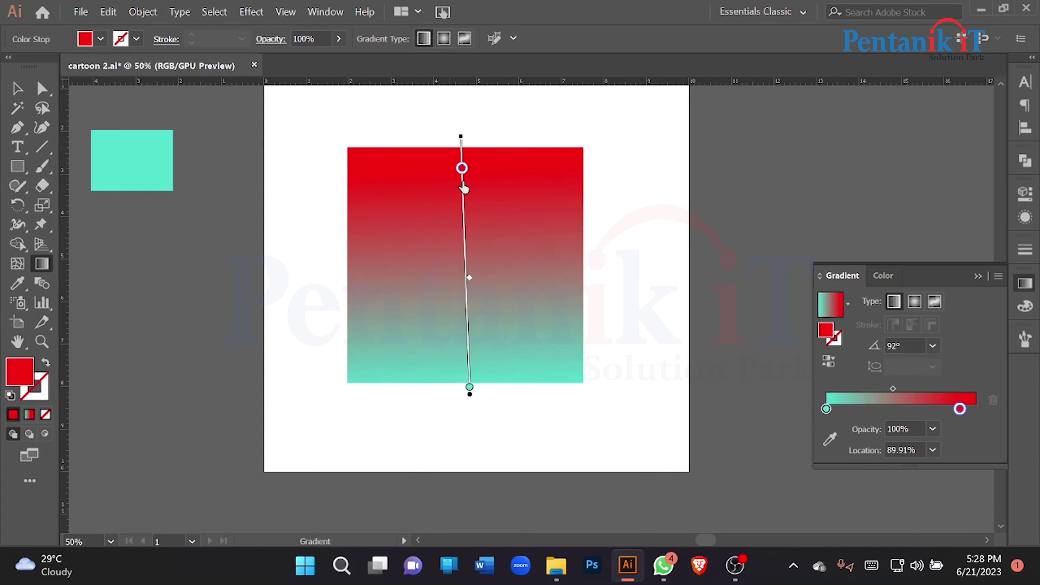
mouse_move(469, 387)
left_mouse_down()
mouse_move(465, 328)
mouse_move(469, 366)
left_mouse_up()
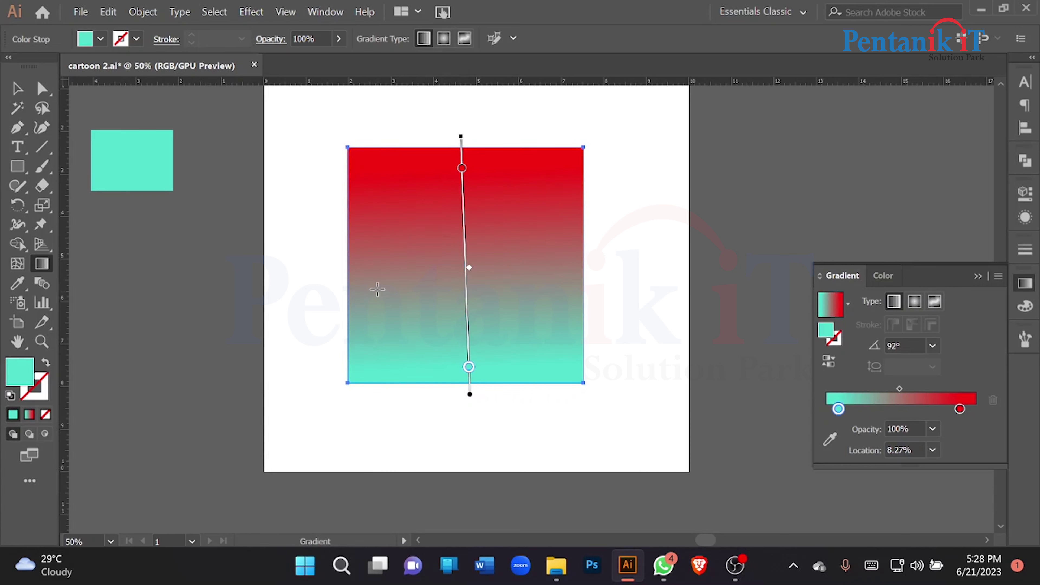
Redraw the gradient diagonally across the square from lower-left to upper-right at 46°, and rotate and lengthen it to an angle of 1.4°
left_click_drag(342, 389, 587, 134)
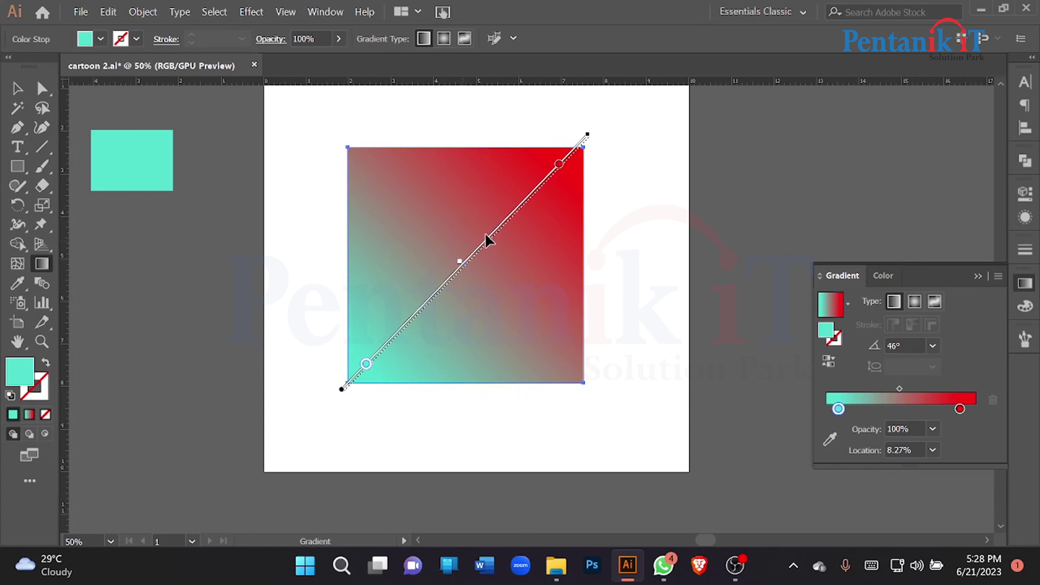
mouse_move(492, 234)
left_mouse_down()
mouse_move(592, 135)
mouse_move(465, 267)
mouse_move(549, 186)
mouse_move(504, 234)
left_mouse_up()
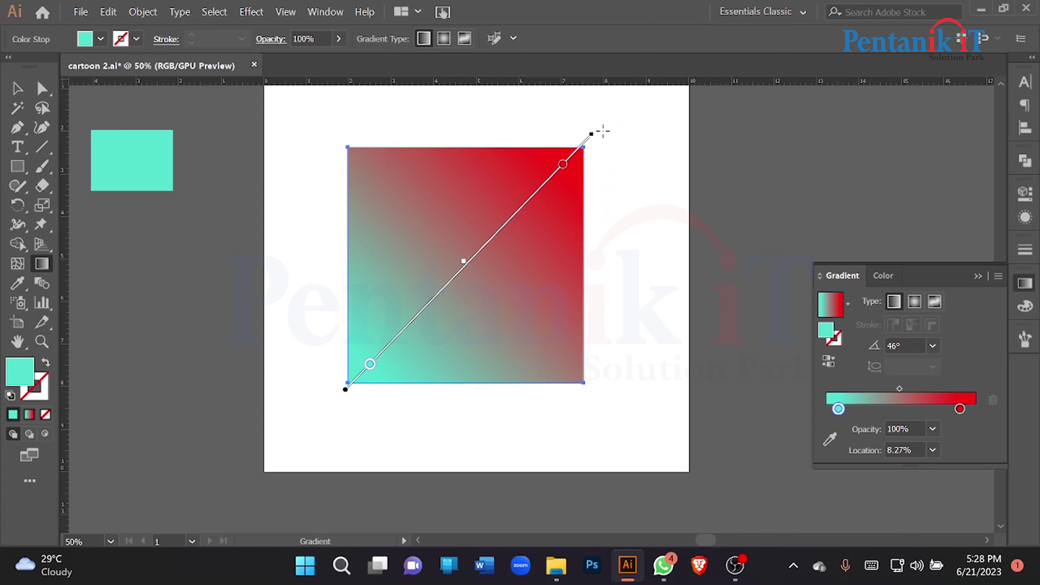
left_click_drag(596, 134, 698, 379)
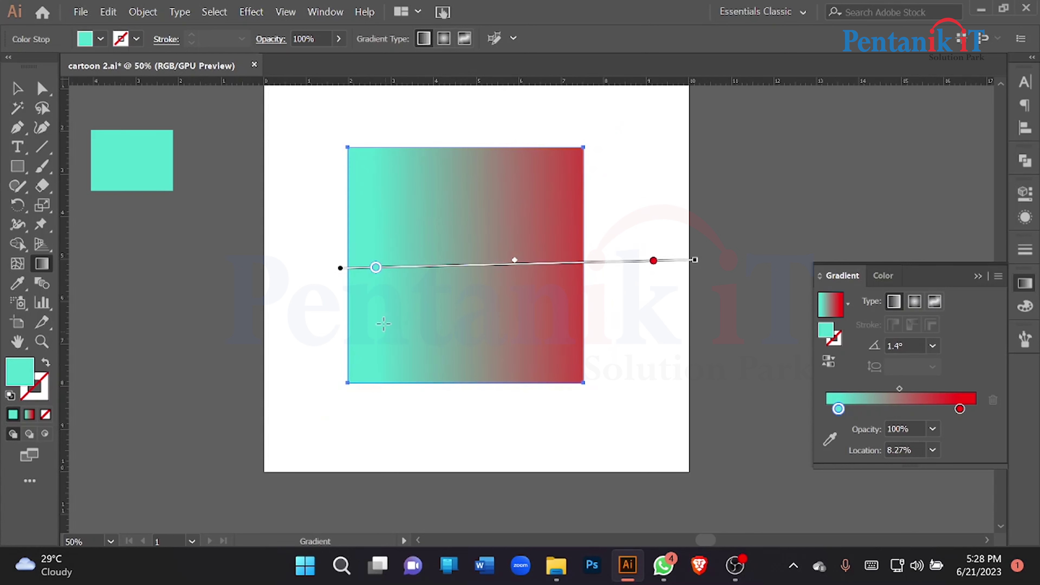
Reposition the teal stop at about 6.26% and the red stop at about 84.47%, and shift their midpoint toward the red
mouse_move(341, 268)
left_mouse_down()
mouse_move(316, 269)
mouse_move(470, 266)
left_mouse_up()
left_click_drag(629, 263, 581, 263)
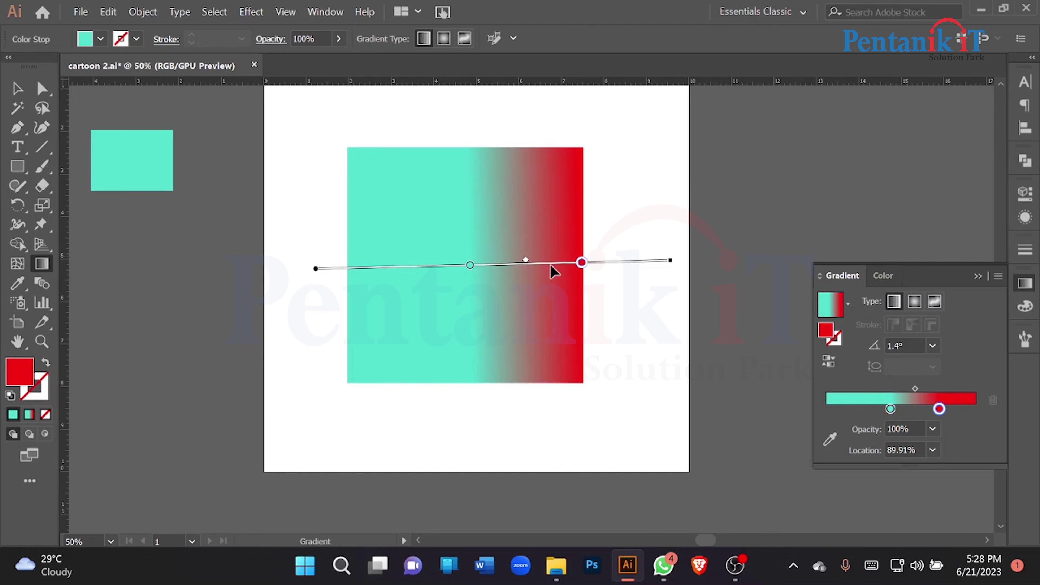
left_click_drag(471, 266, 344, 268)
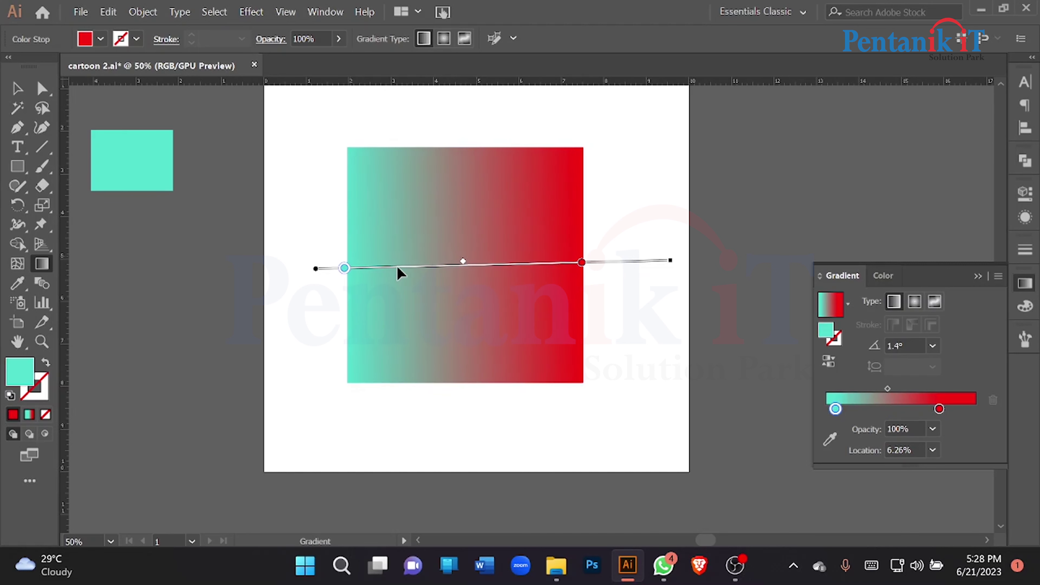
left_click_drag(582, 263, 610, 263)
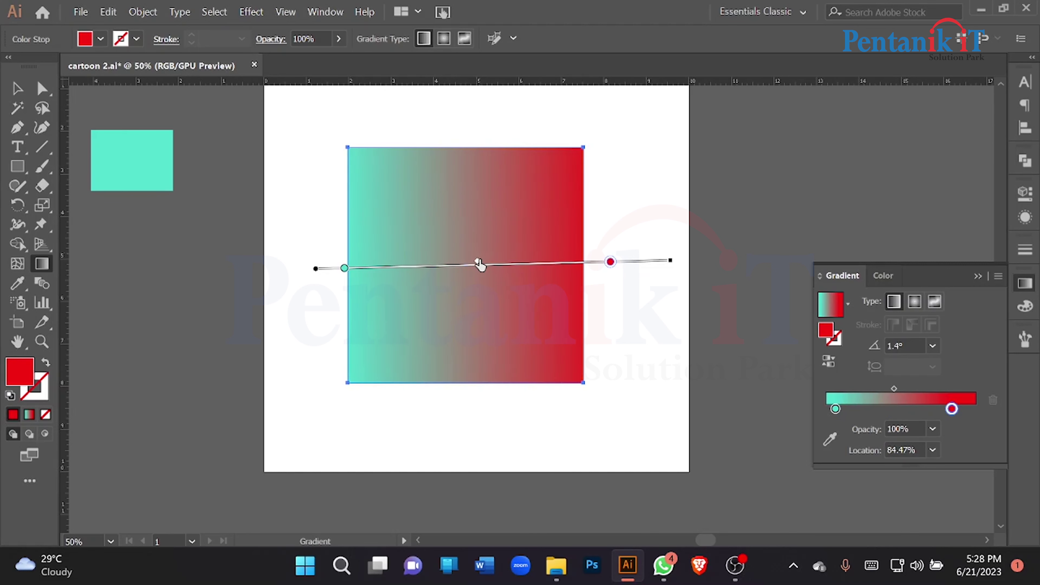
mouse_move(480, 265)
left_mouse_down()
mouse_move(381, 271)
mouse_move(496, 260)
left_mouse_up()
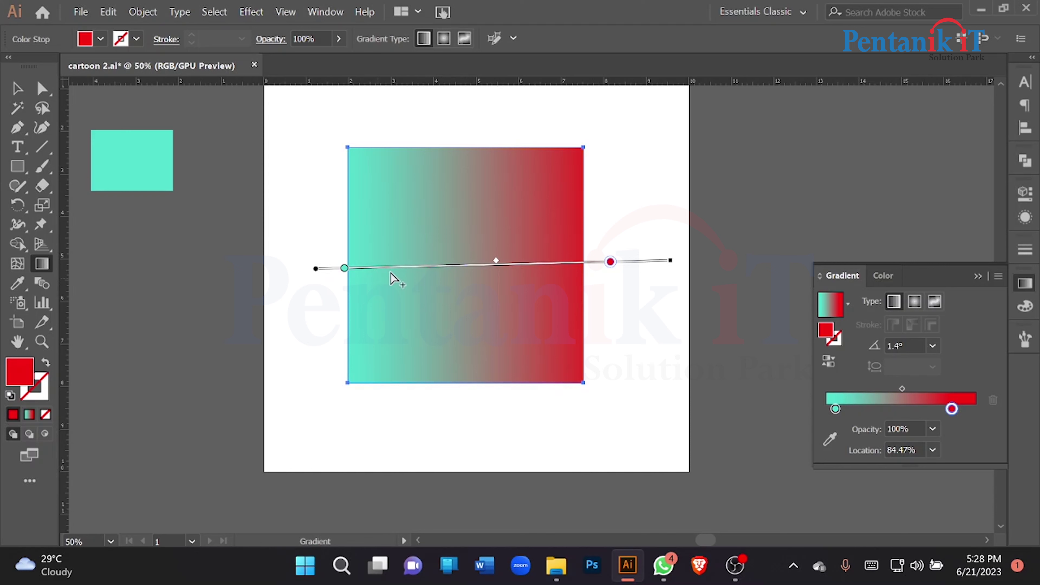
Add three intermediate color stops between teal and red, and slide the first added one to about 21.68%
left_click(345, 269)
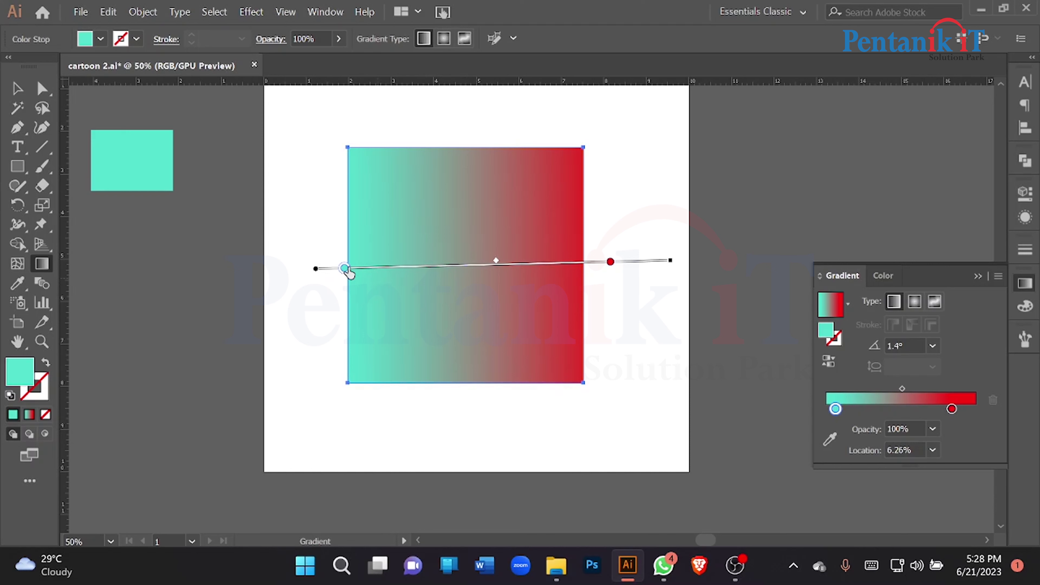
left_click_drag(409, 275, 442, 275)
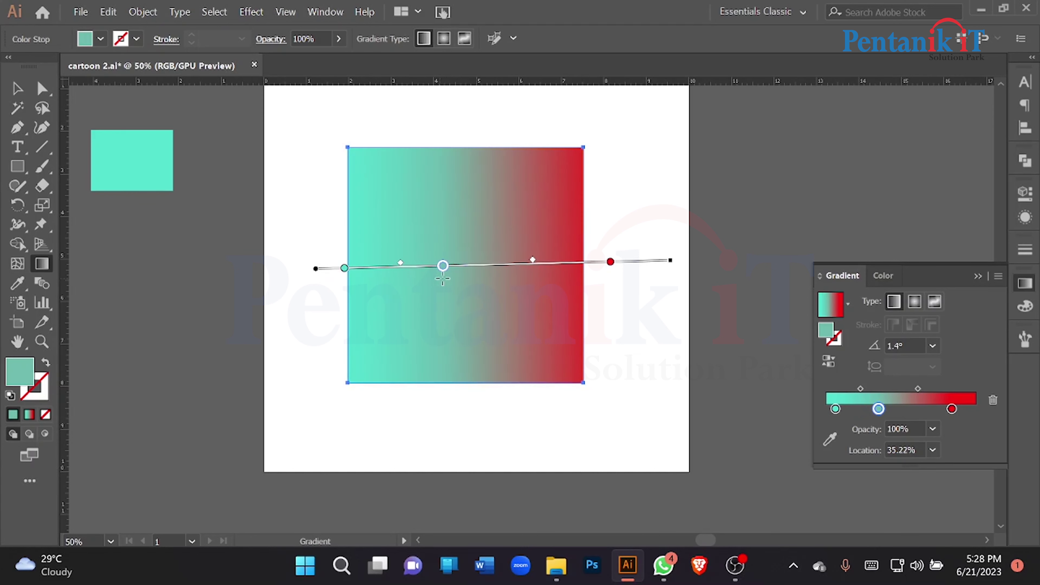
left_click(915, 411)
left_click(938, 410)
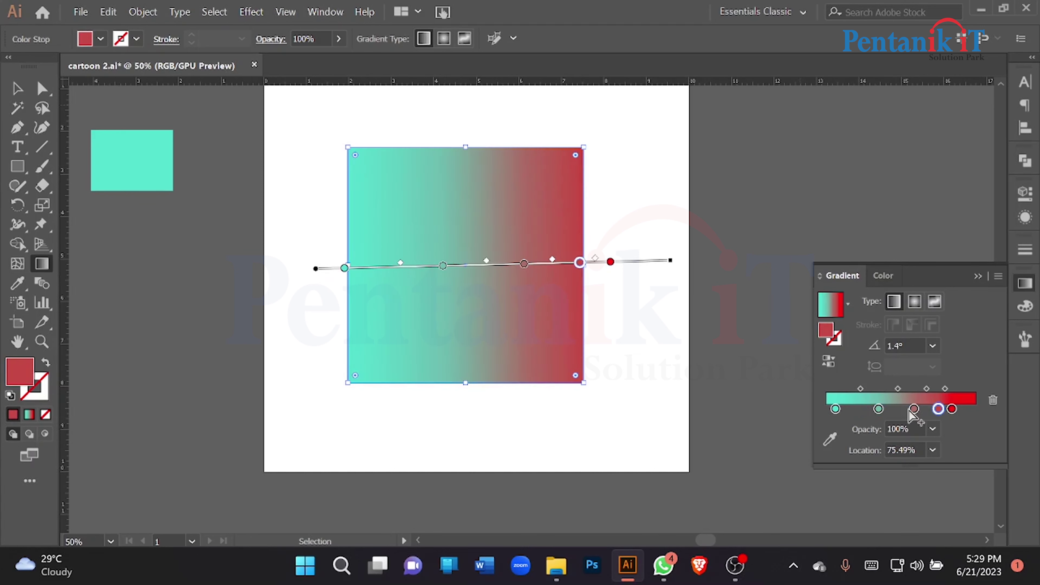
left_click_drag(879, 409, 858, 410)
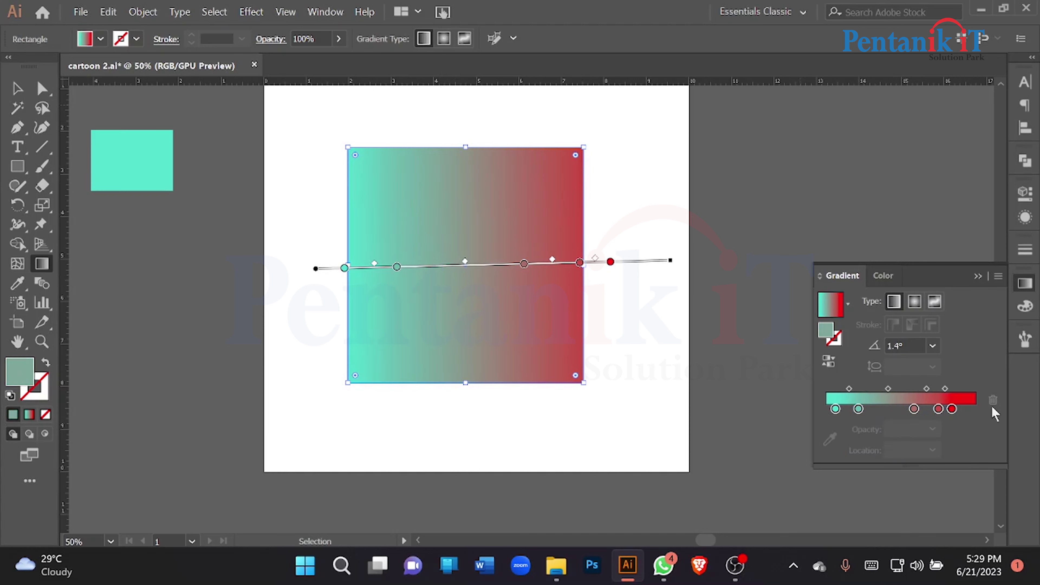
Delete the three intermediate color stops, keeping only the teal and red ones
left_click(939, 410)
left_click(993, 400)
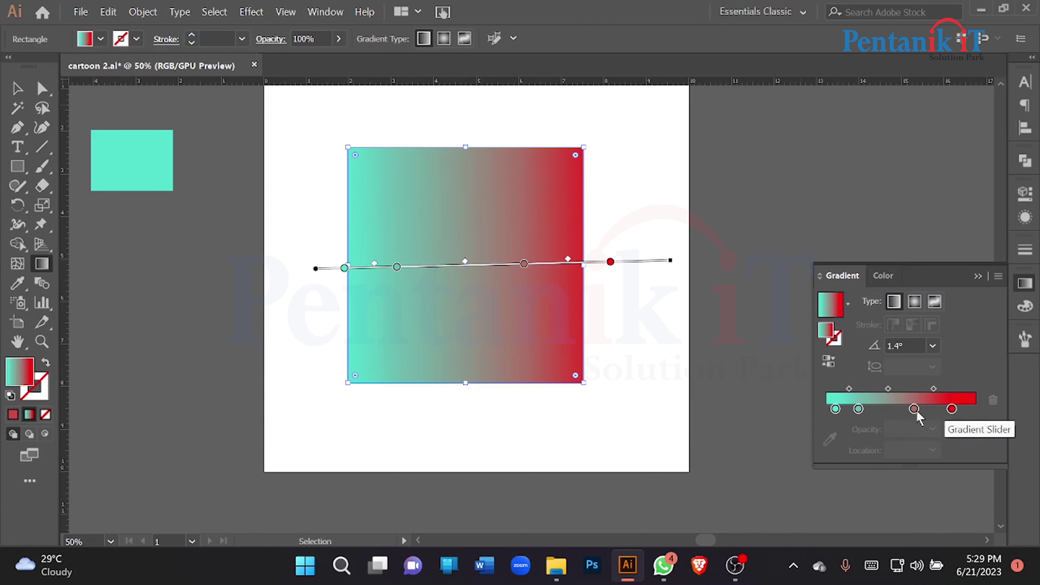
left_click(991, 403)
left_click(858, 408)
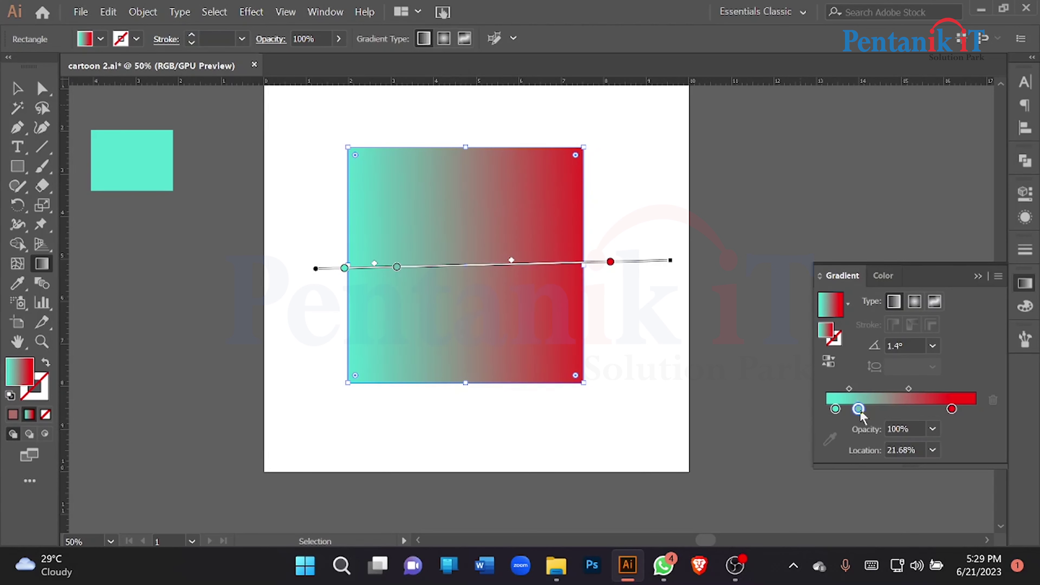
left_click(993, 401)
Change the square's gradient to radial and reverse it so red is at the center and teal at the edges
left_click(915, 302)
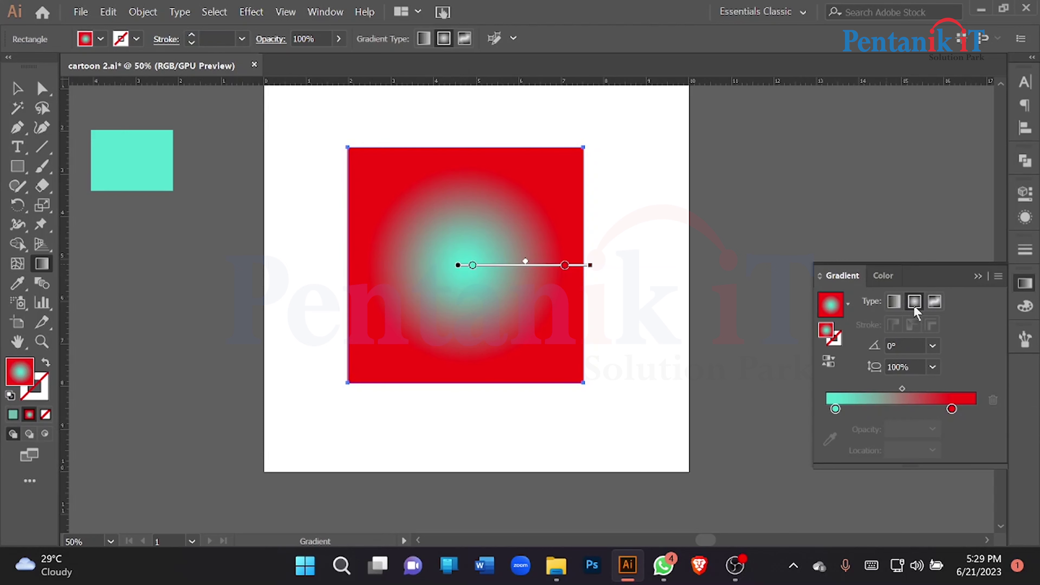
left_click(831, 360)
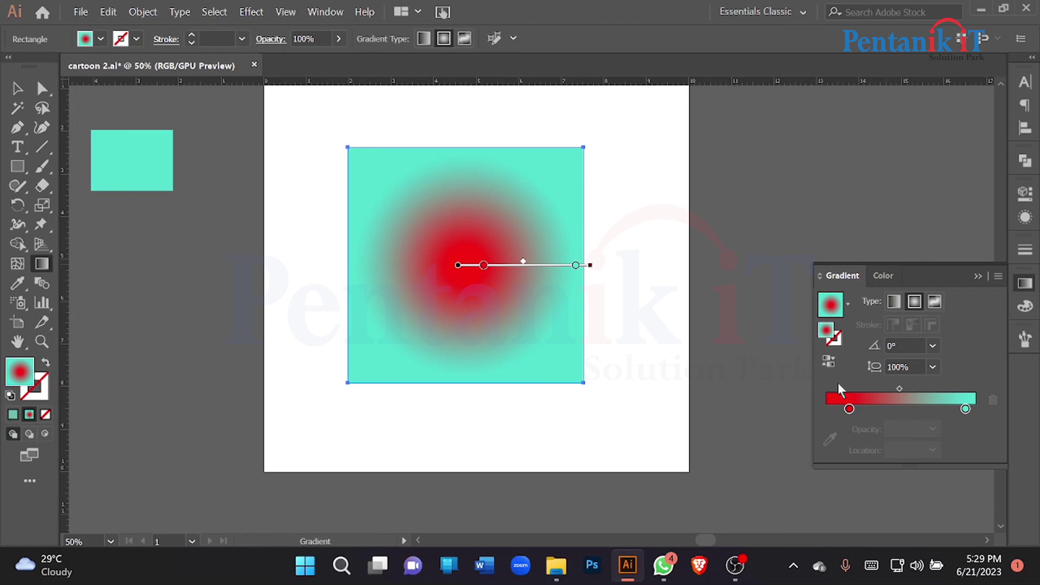
Apply a freeform points gradient to the square and recolor its upper-right point to dark navy #051335
left_click(18, 91)
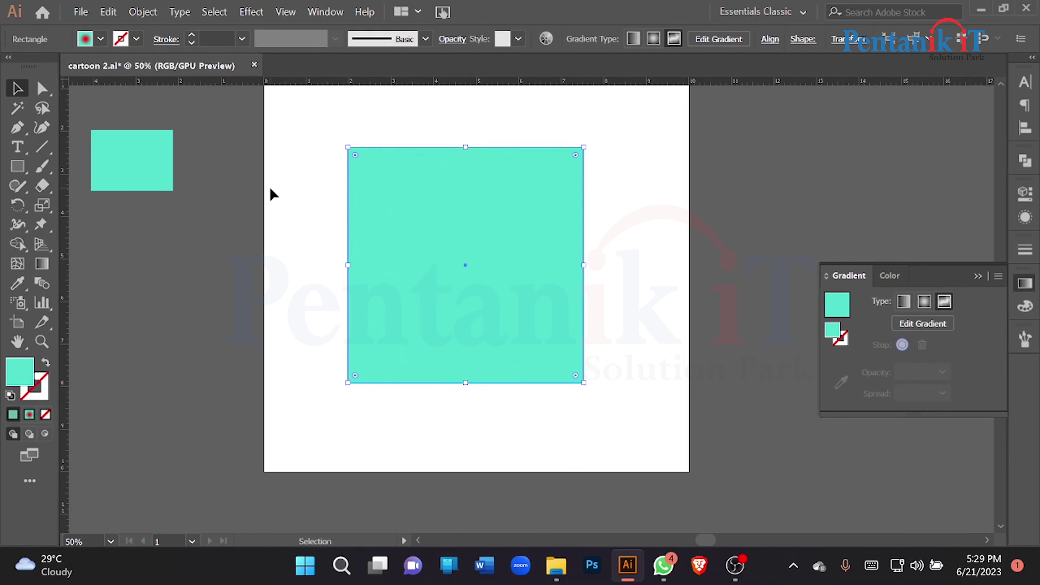
left_click(943, 311)
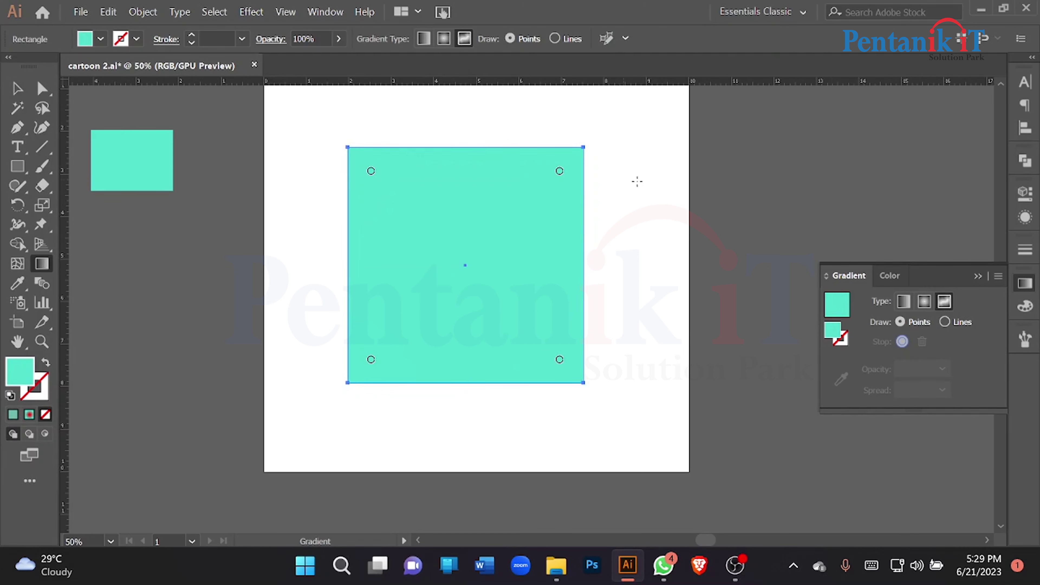
left_click(559, 171)
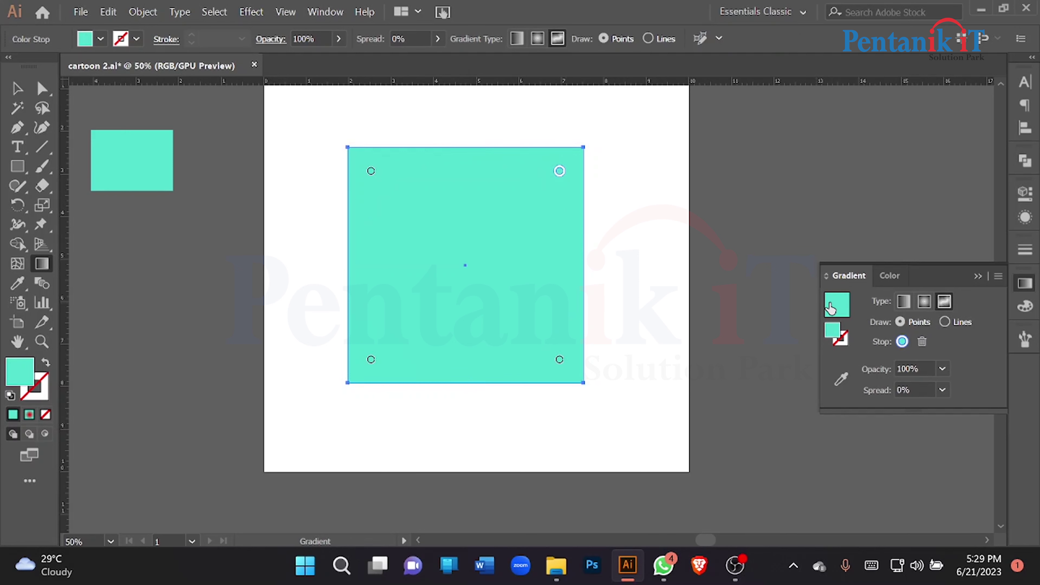
double_click(835, 333)
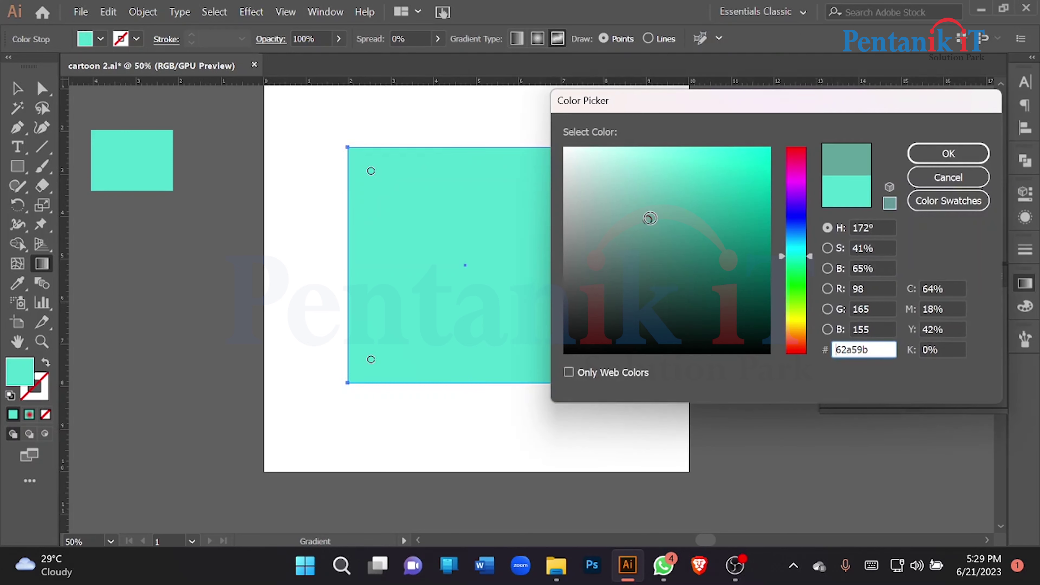
left_click(749, 310)
left_click(792, 225)
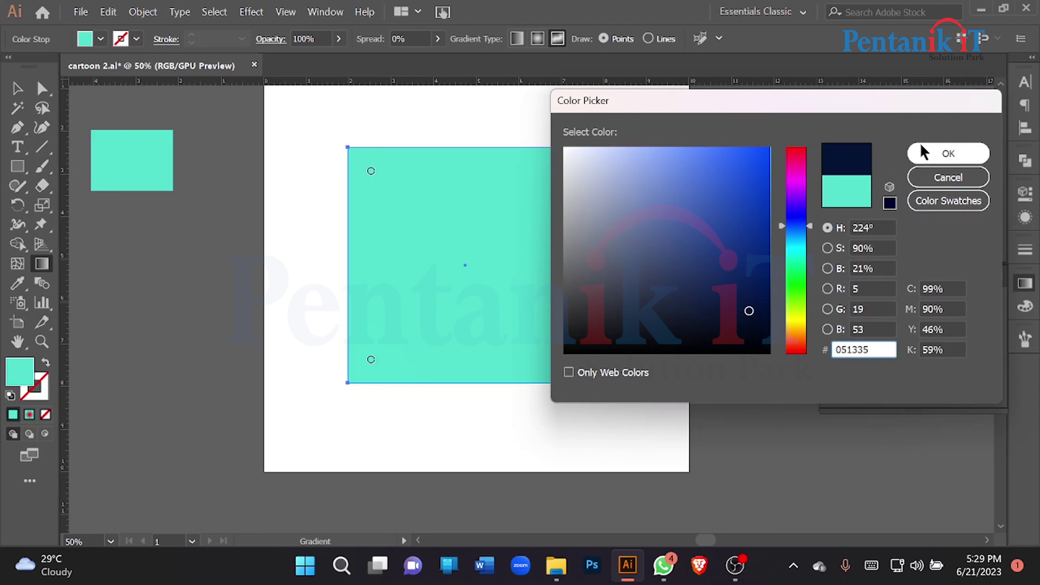
left_click(949, 154)
Recolor the freeform gradient's upper-left point with the light orange swatch
left_click(371, 172)
double_click(371, 172)
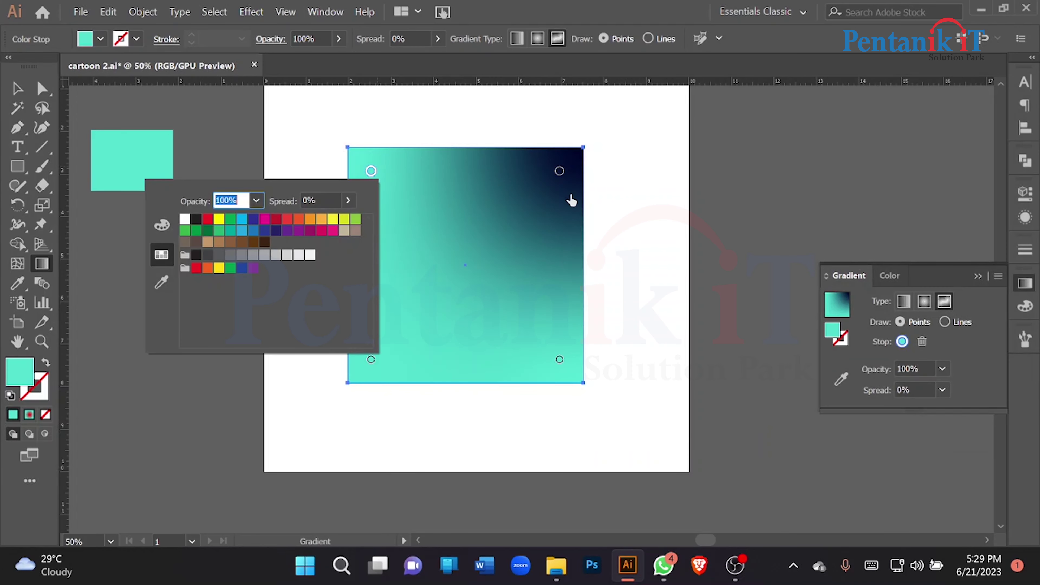
left_click(276, 219)
left_click(322, 219)
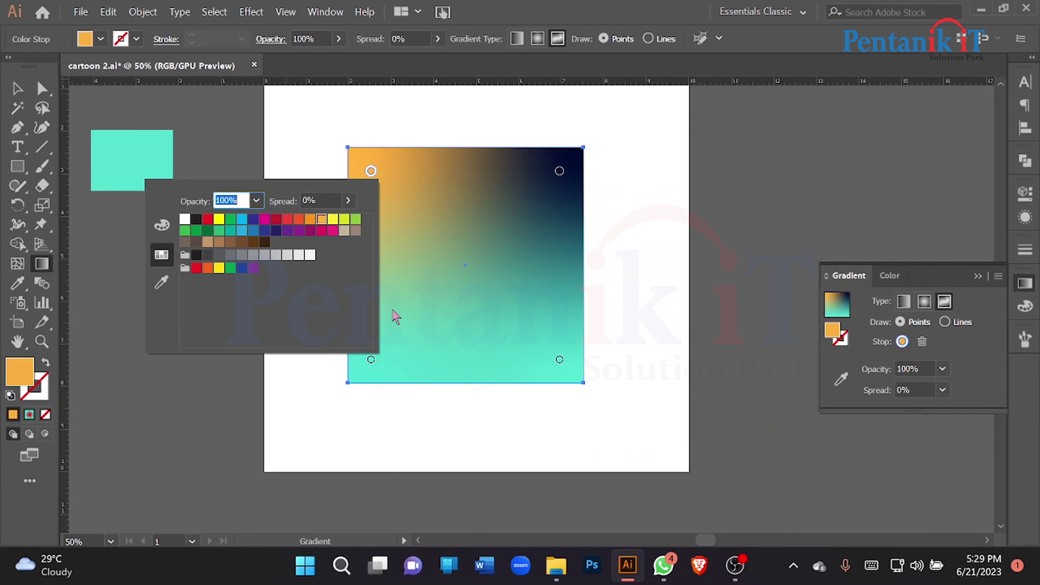
Recolor the freeform gradient's lower-left point with the bright red swatch
left_click(371, 360)
double_click(371, 360)
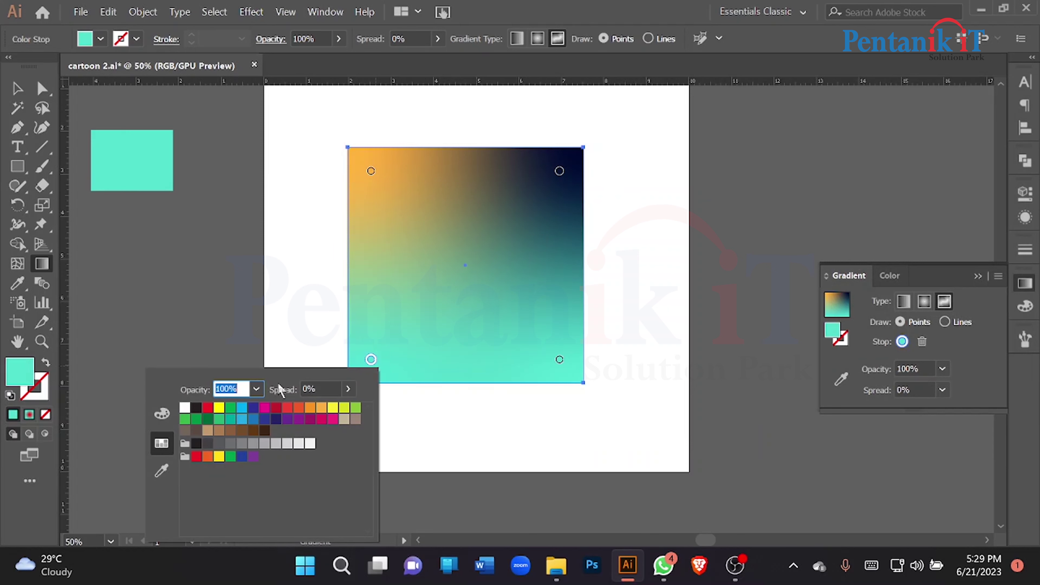
left_click(229, 409)
left_click(208, 407)
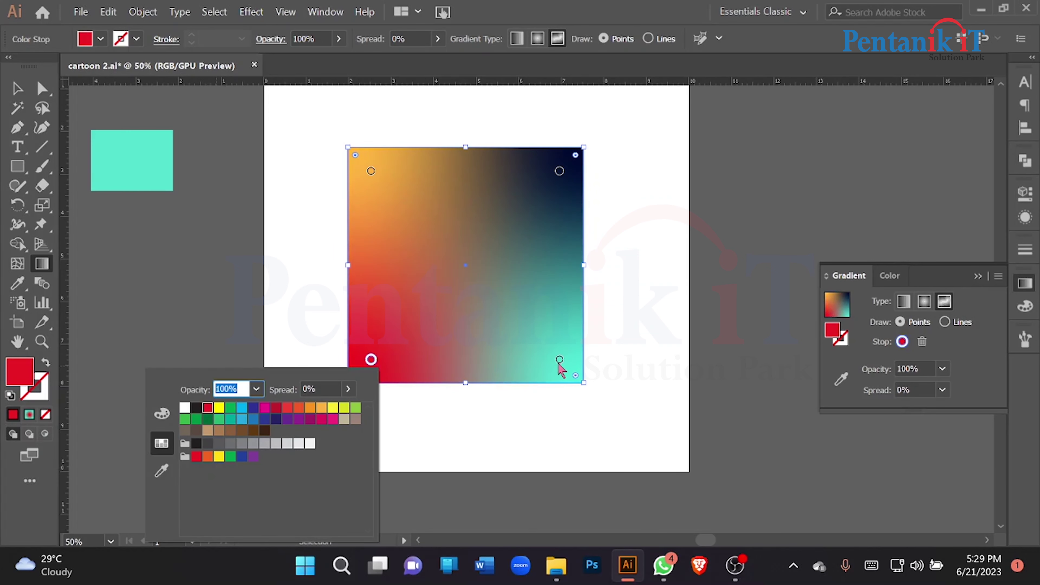
Add four more color points to the freeform gradient in a diamond layout inside the square
left_click(472, 201)
left_click(416, 235)
left_click(454, 285)
left_click(508, 261)
Recolor the inner upper point of the freeform gradient green and the inner right point orange
left_click(471, 200)
double_click(472, 201)
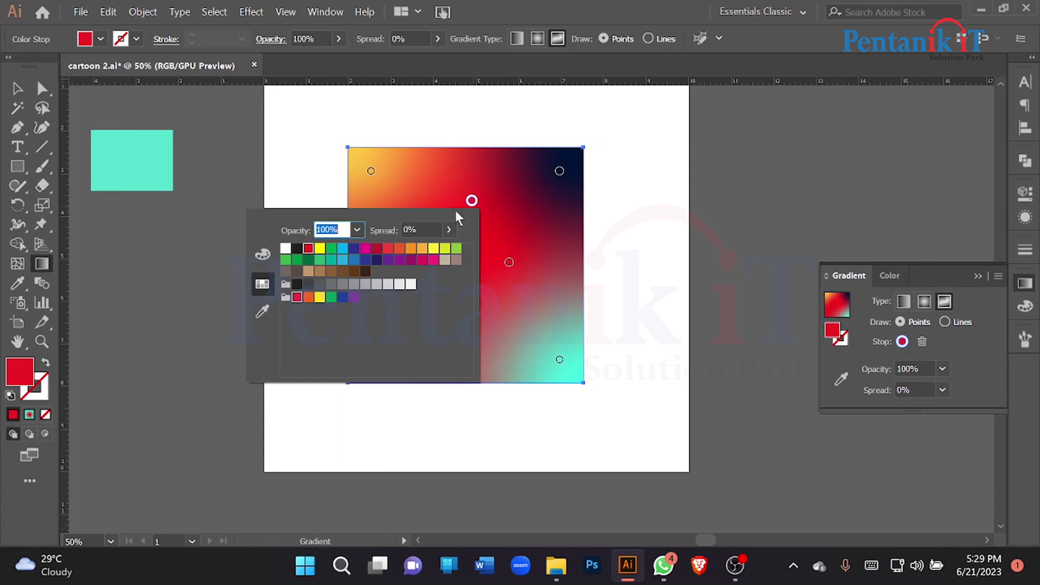
left_click(320, 260)
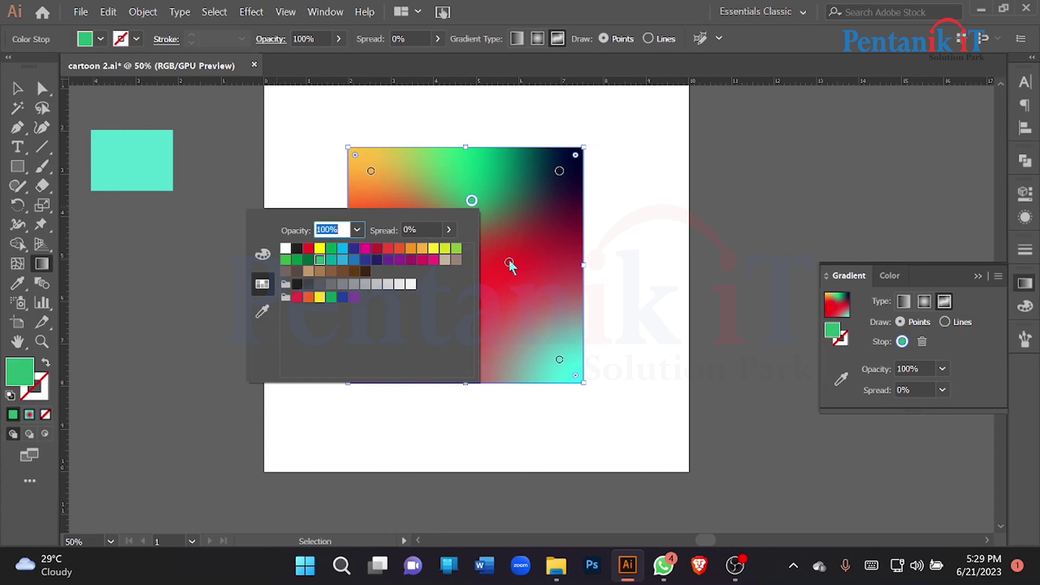
double_click(510, 262)
left_click(448, 311)
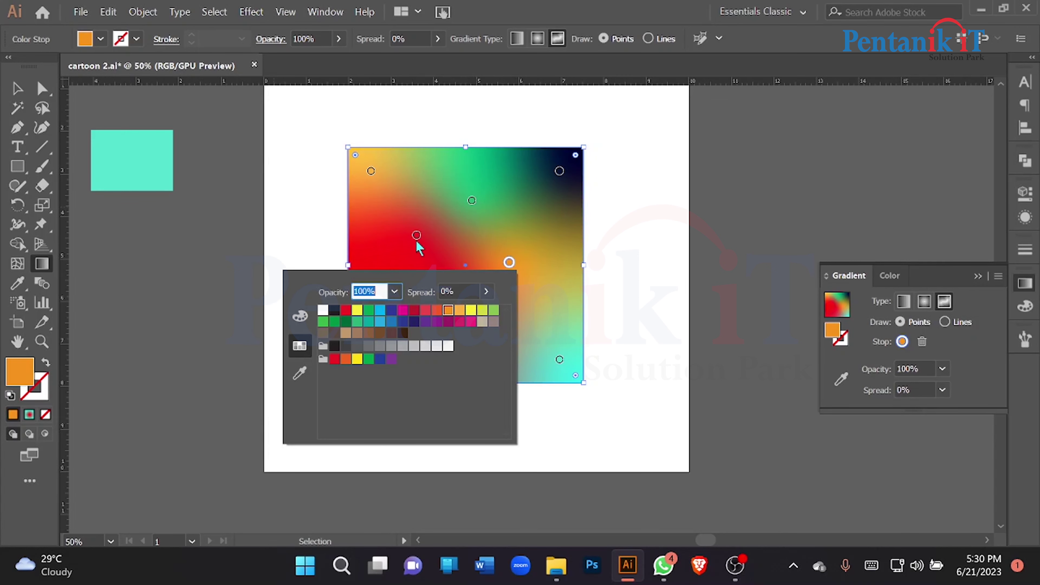
Recolor the inner left and inner lower points of the freeform gradient with magenta-pink swatches
left_click(417, 240)
double_click(417, 237)
left_click(375, 297)
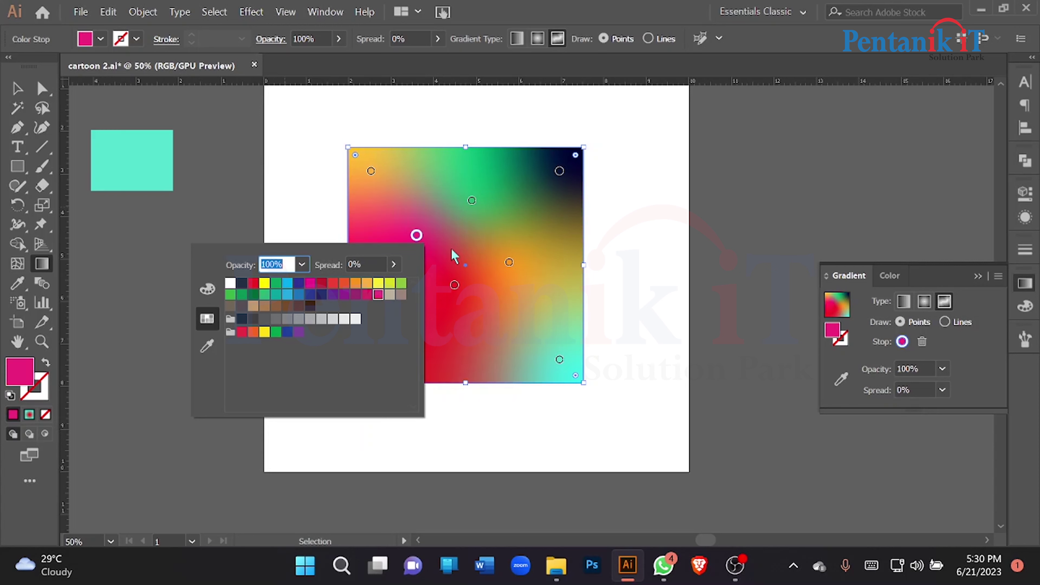
left_click(455, 284)
double_click(455, 284)
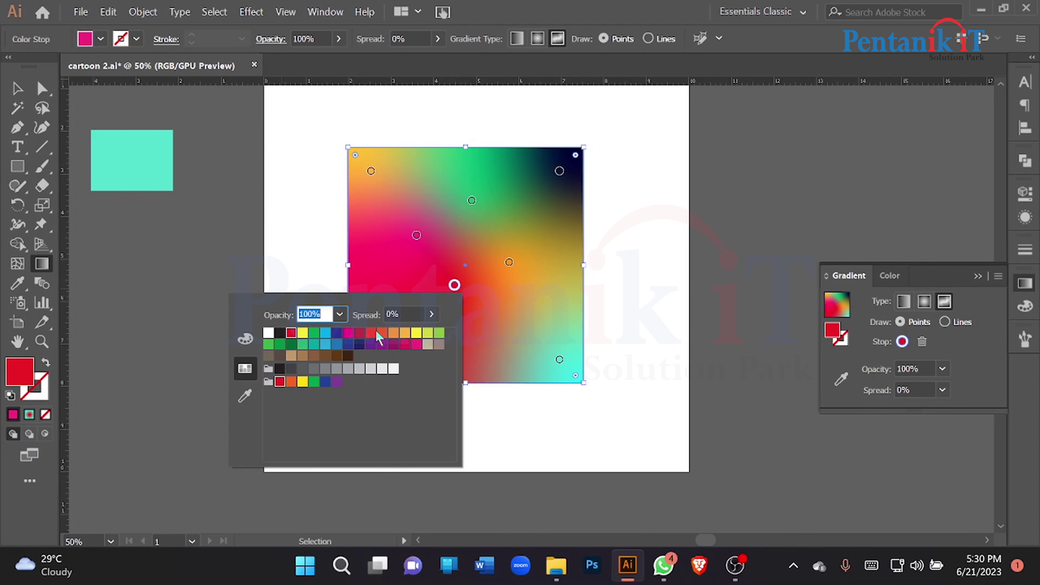
left_click(349, 336)
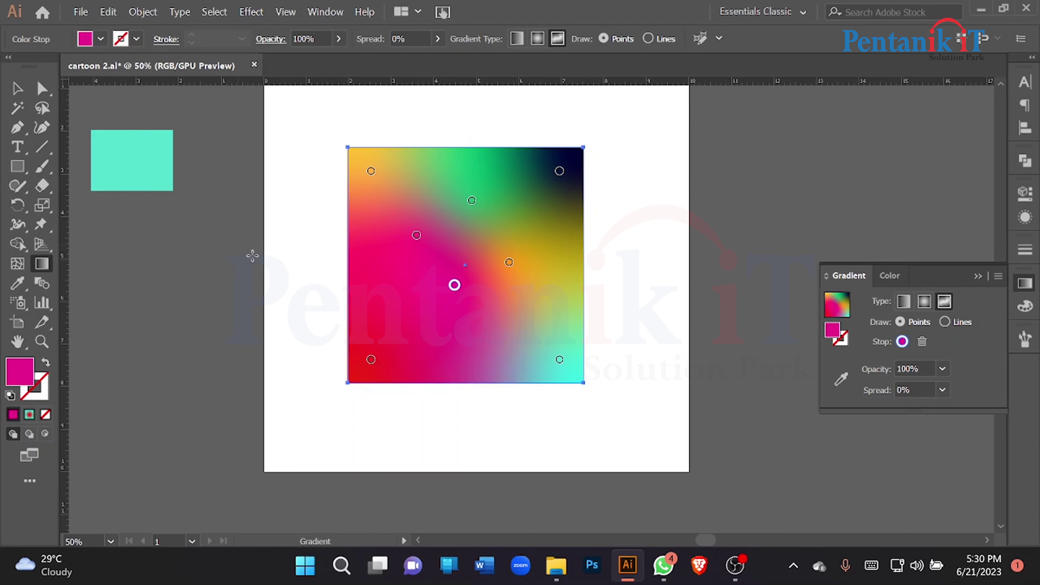
Leave gradient editing, move the finished gradient square around on the artboard and deselect it
left_click(16, 94)
left_click(243, 237)
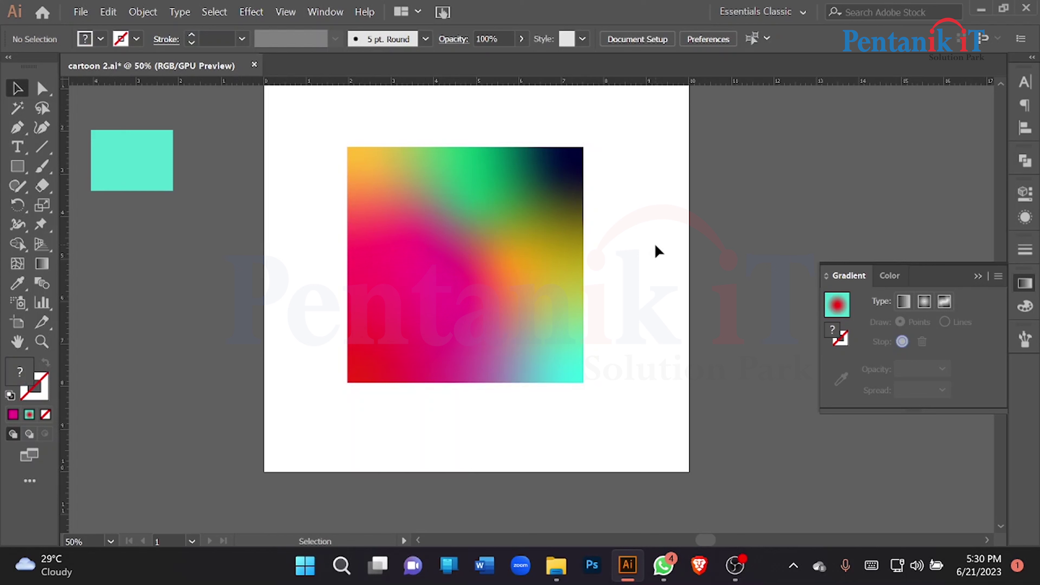
left_click_drag(403, 193, 538, 215)
left_click_drag(522, 272, 423, 263)
left_click_drag(517, 303, 483, 297)
left_click(620, 284)
Delete the gradient square from the artboard
left_click(449, 337)
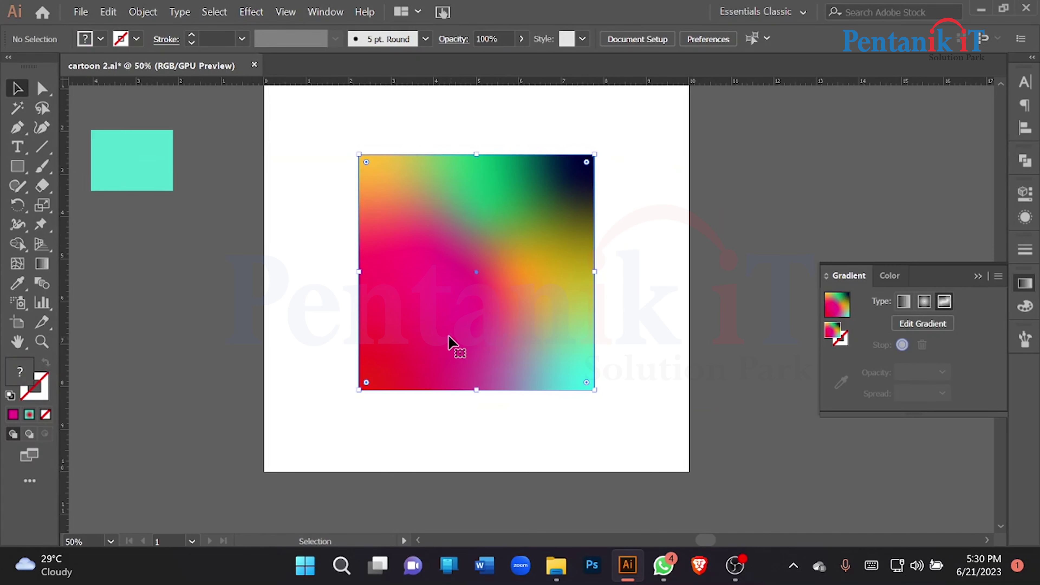
key("Return")
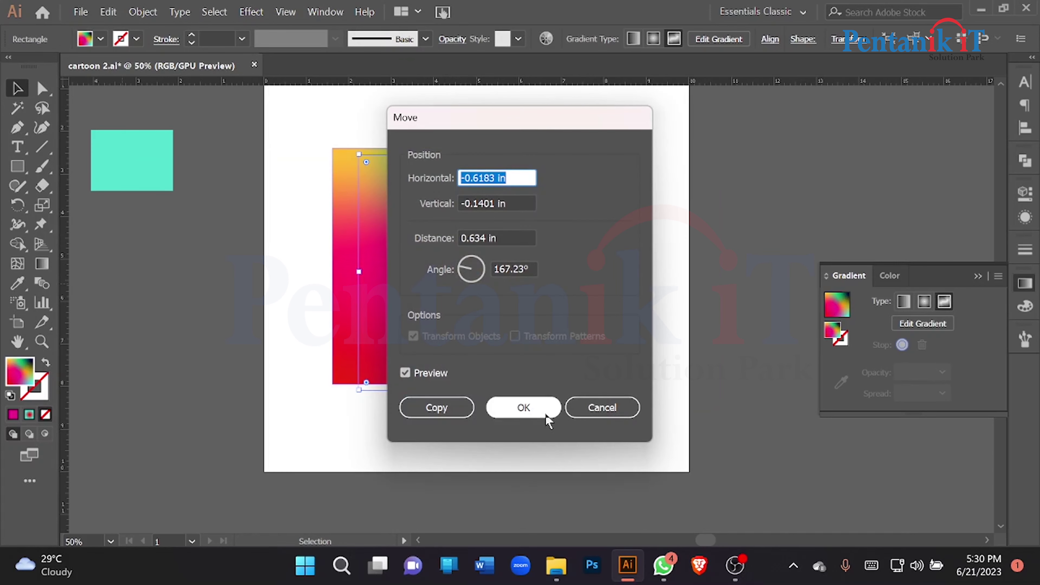
left_click(580, 407)
key("Delete")
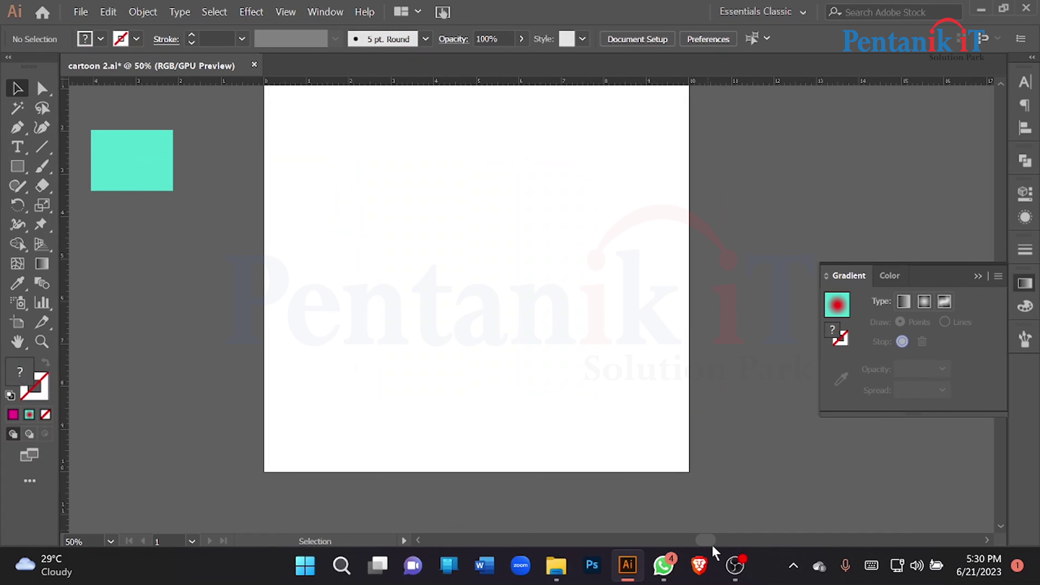
Switch to the Brave browser, search the web for "sun" and replace that page with a new tab
left_click(694, 553)
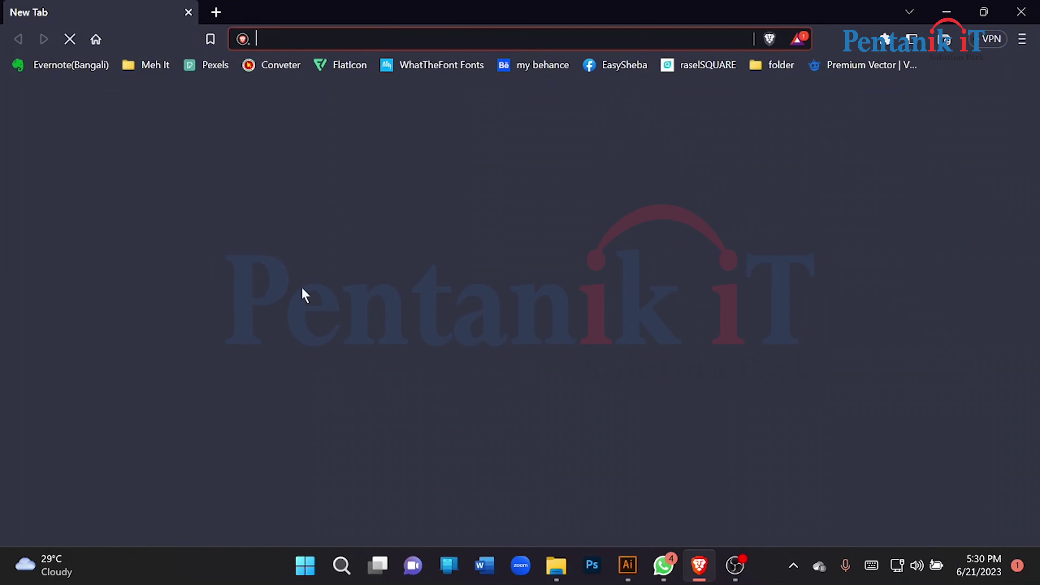
type("sun")
key("Return")
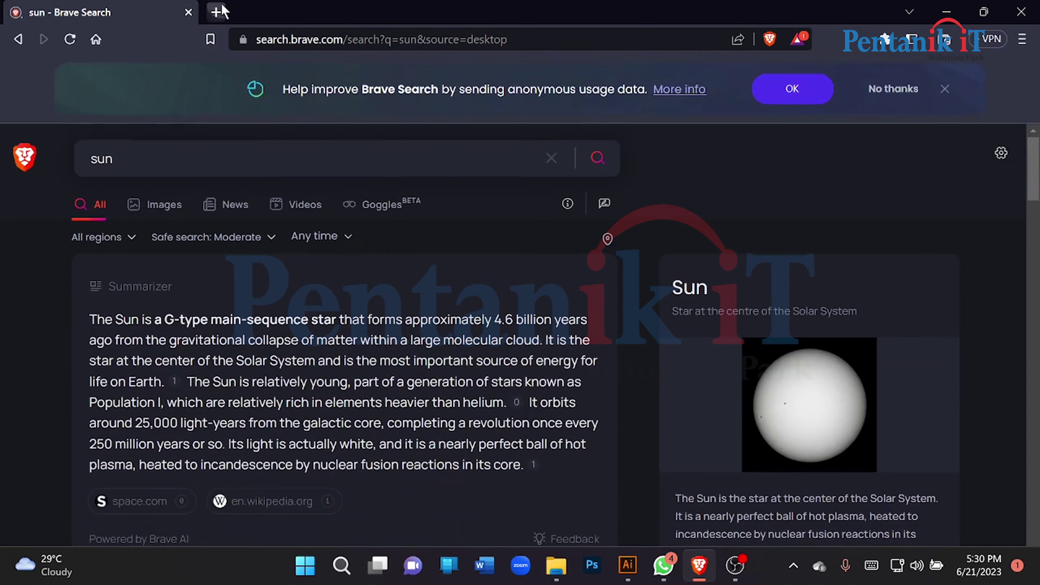
left_click(216, 12)
left_click(186, 12)
Search Google for "sun" and browse the image results for a suitable reference picture
left_click(61, 268)
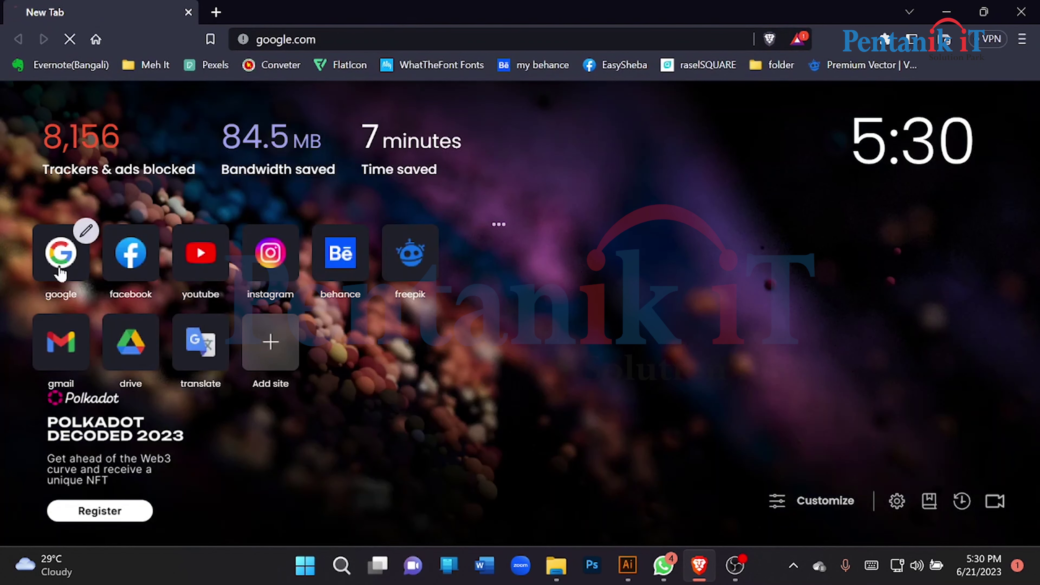
type("sun")
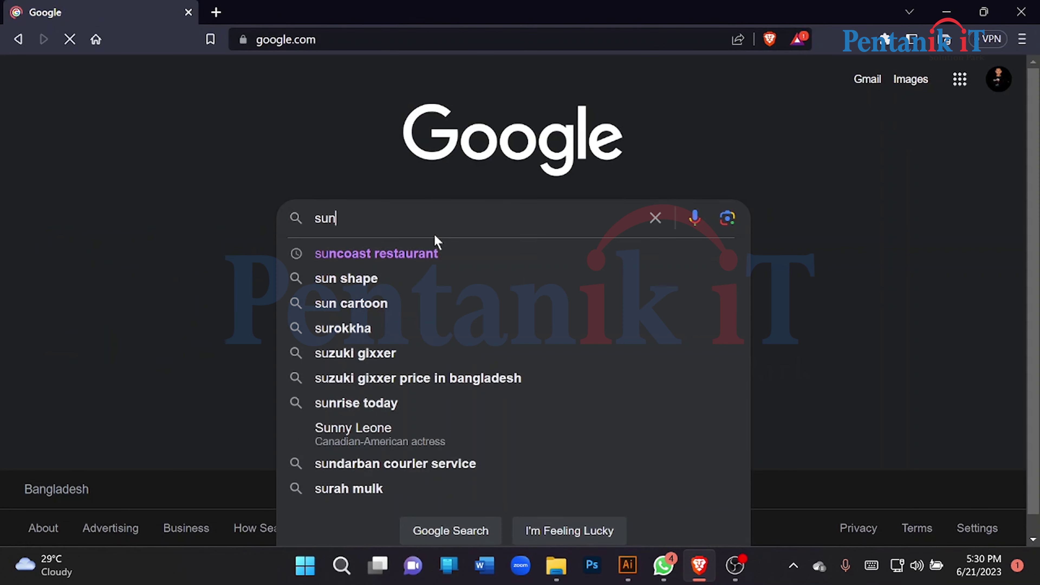
key("Return")
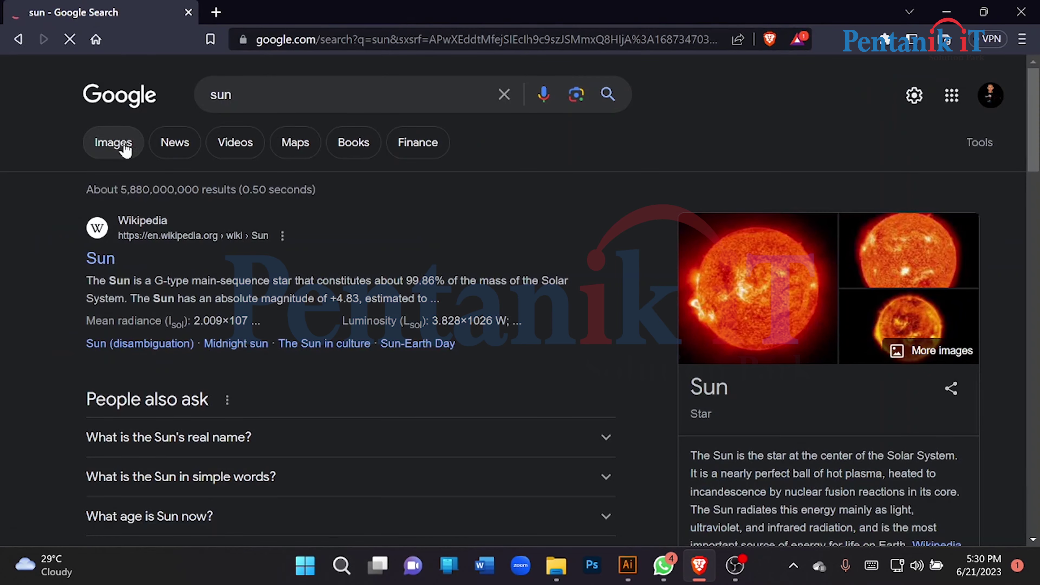
left_click(131, 149)
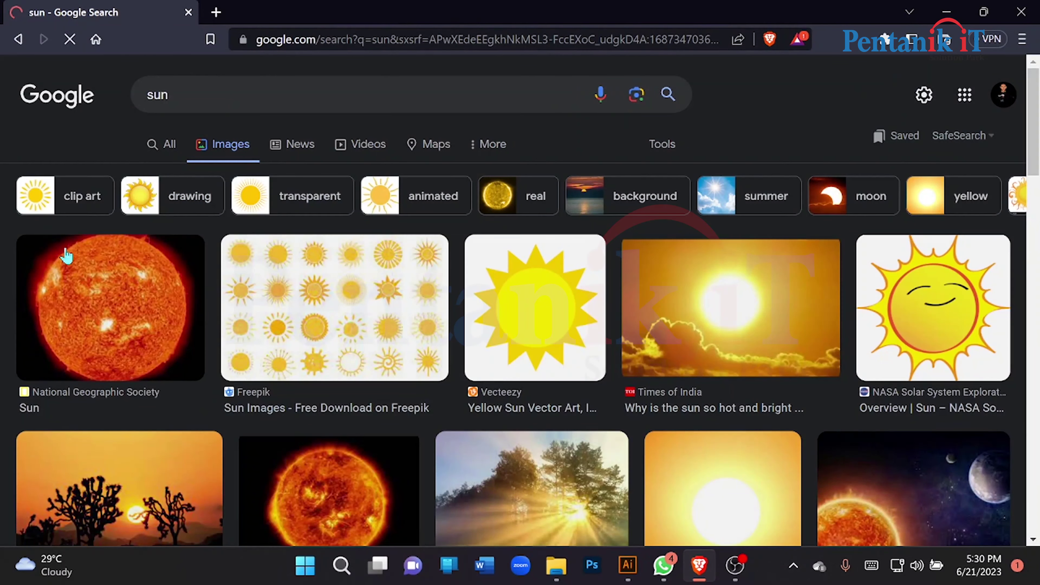
scroll(530, 320, "down", 5)
scroll(531, 321, "down", 2)
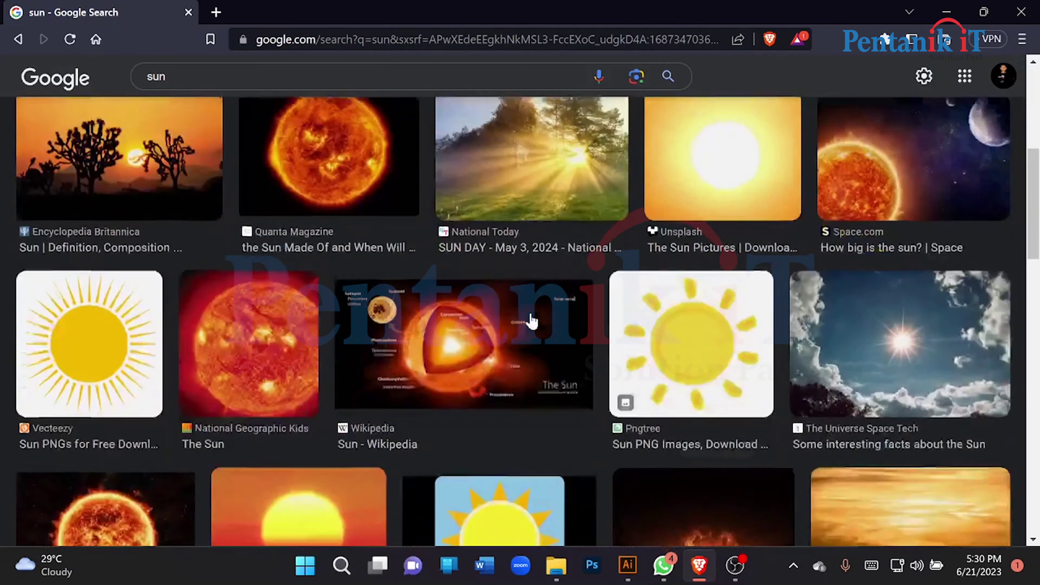
scroll(532, 320, "down", 8)
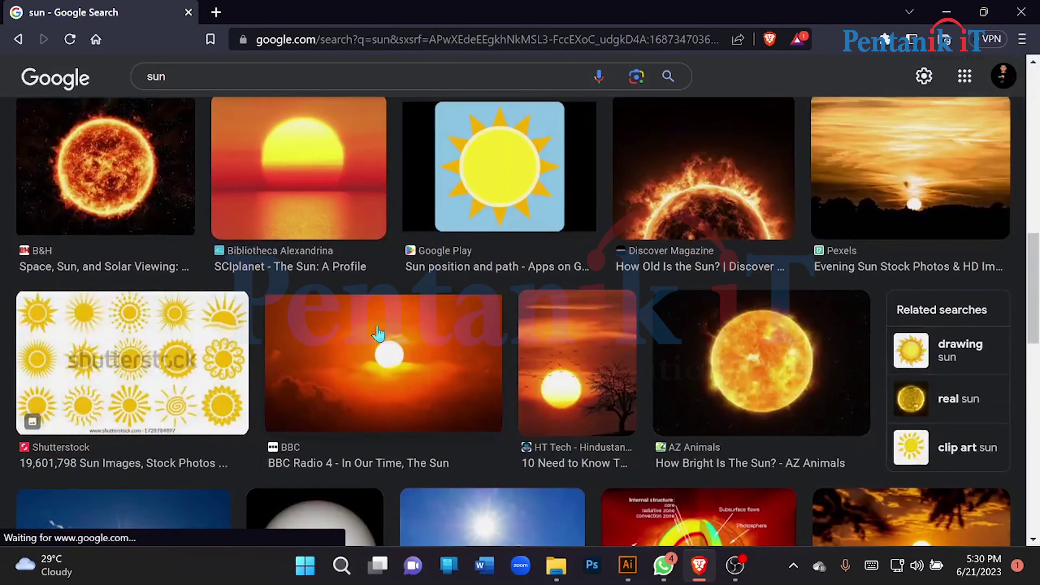
scroll(379, 334, "down", 15)
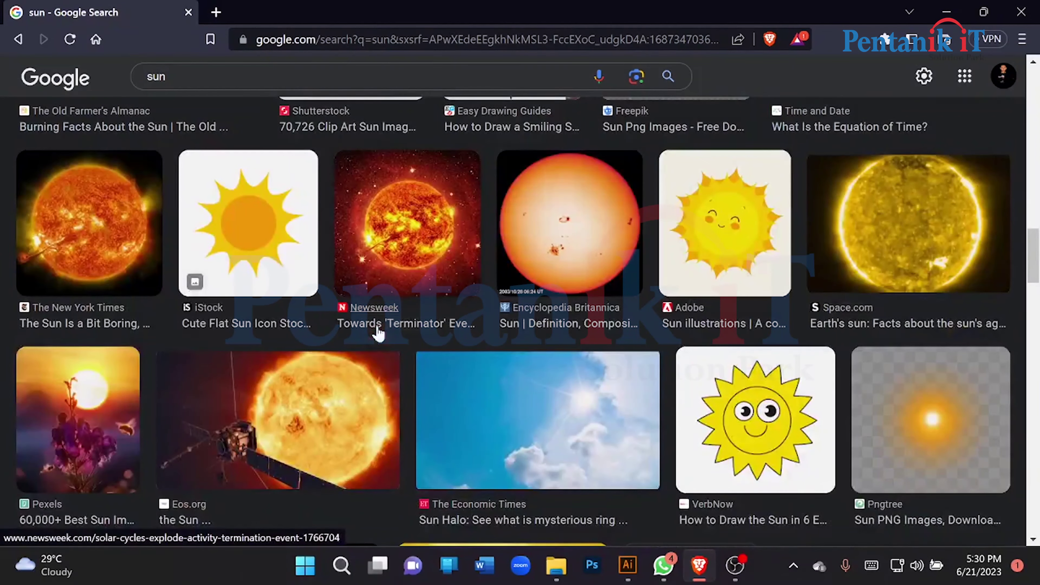
scroll(379, 334, "down", 12)
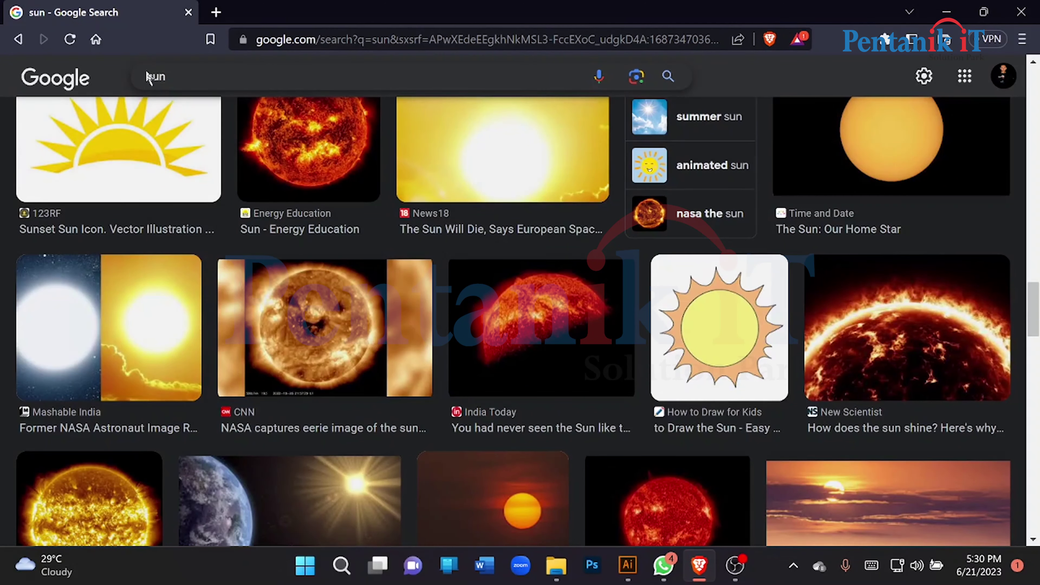
Refine the image search to "vector sun" and browse the results for a sun illustration
left_click(148, 78)
type("vecto")
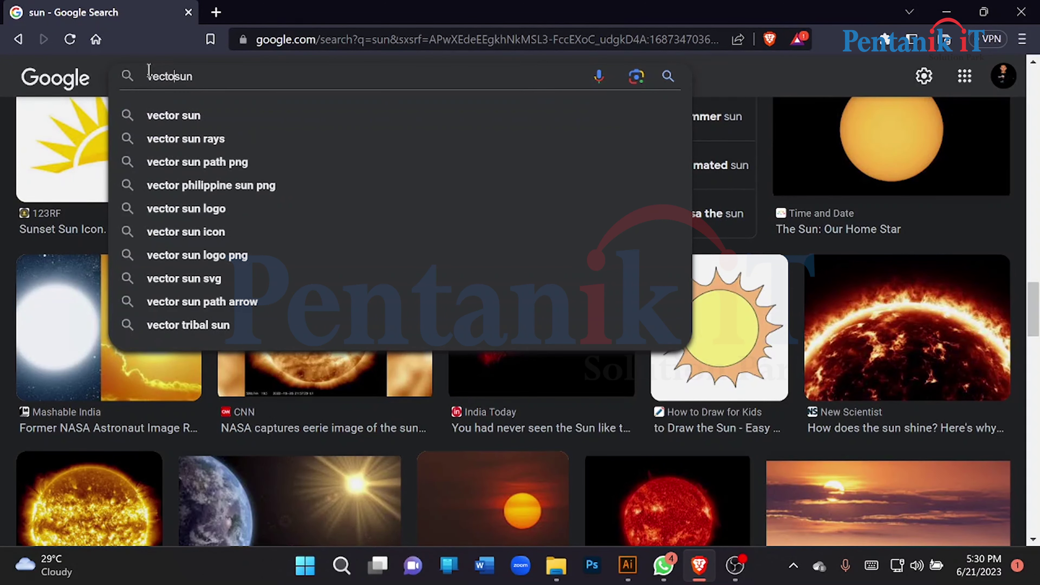
type("r")
key("Return")
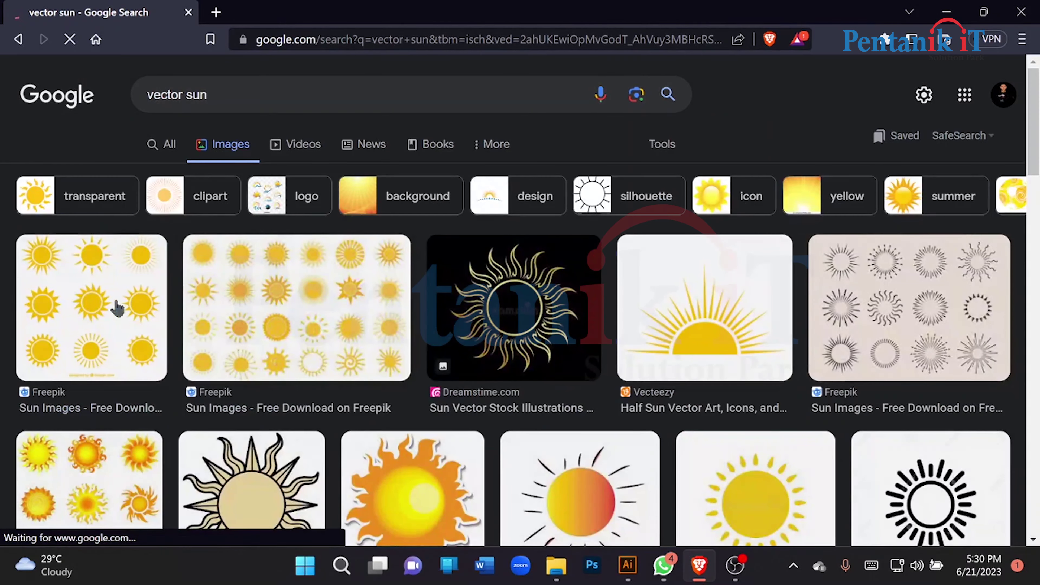
scroll(103, 307, "down", 2)
scroll(102, 307, "down", 15)
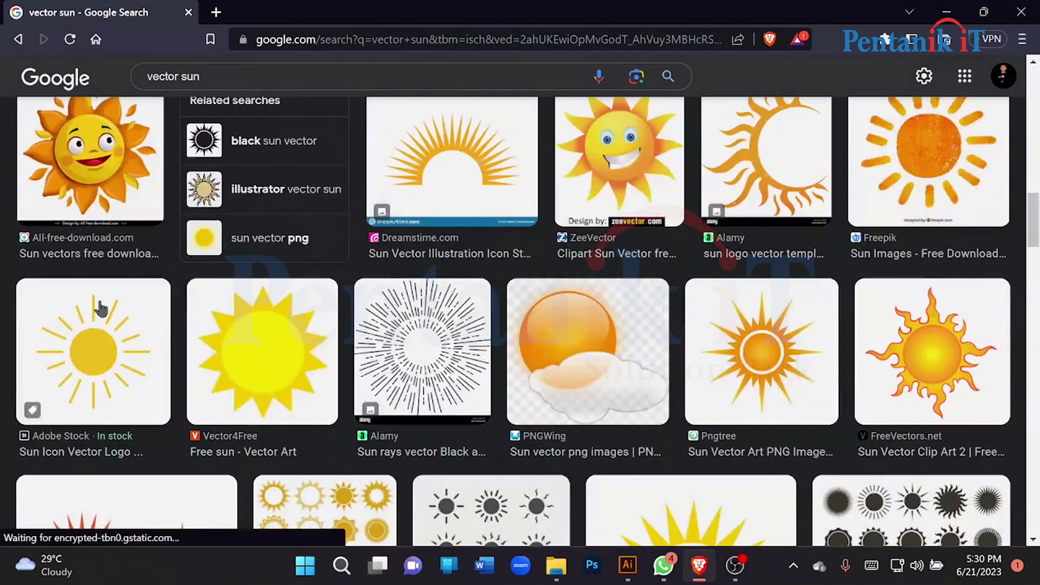
scroll(102, 307, "down", 12)
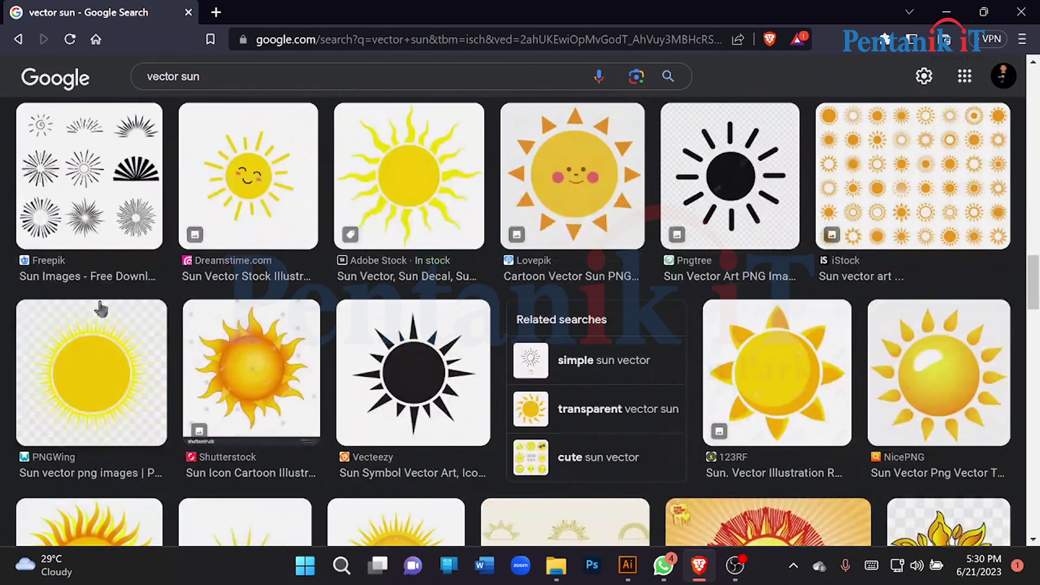
scroll(101, 307, "down", 6)
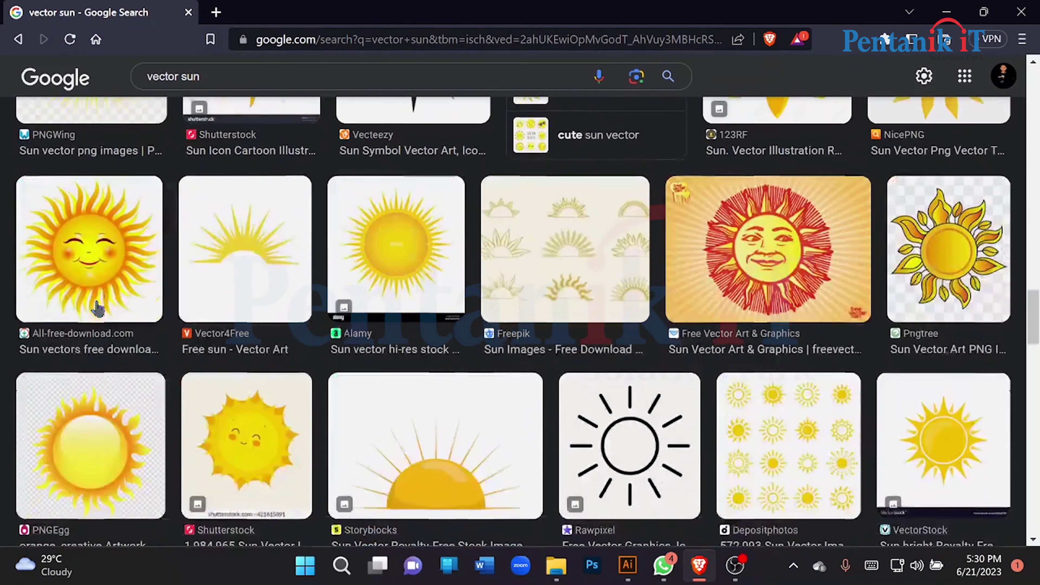
scroll(98, 309, "down", 2)
Preview the PNGEgg orange and yellow sun artwork and copy the image
left_click(90, 362)
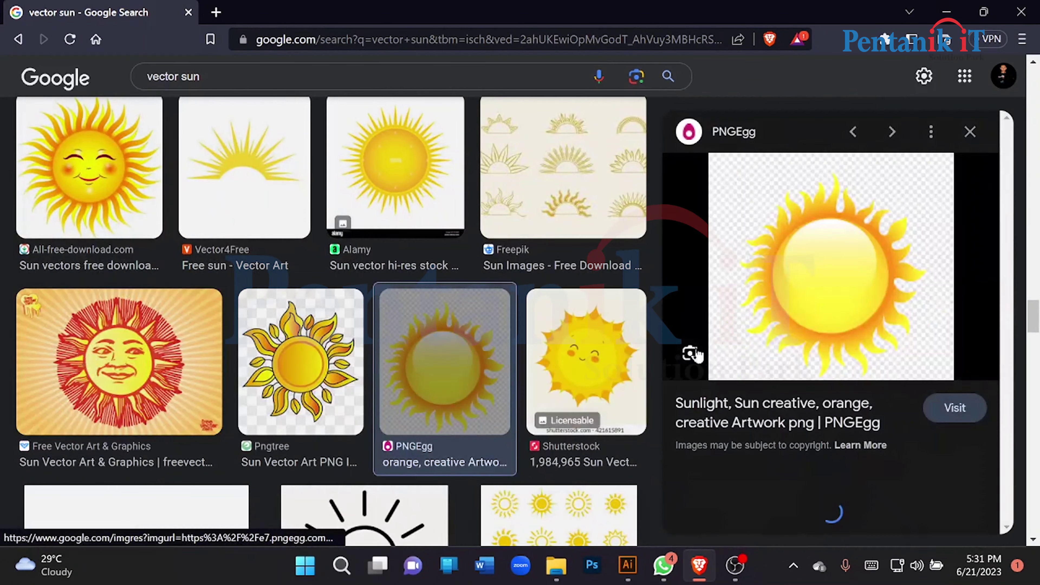
right_click(825, 274)
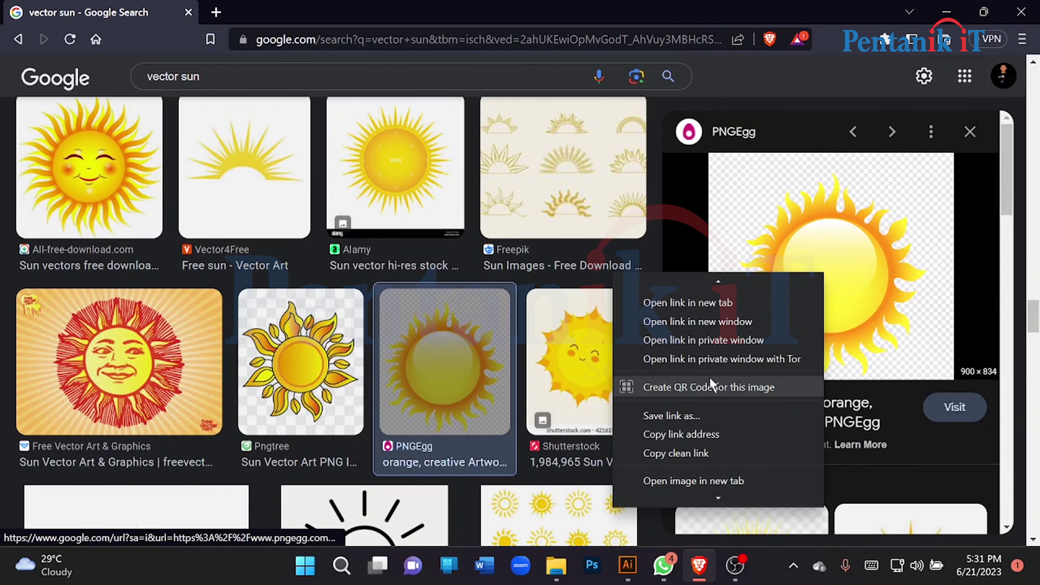
scroll(663, 385, "down", 1)
left_click(664, 481)
Switch to Illustrator, paste the sun image, scale it down and place it at the artboard's lower-right edge
left_click(627, 565)
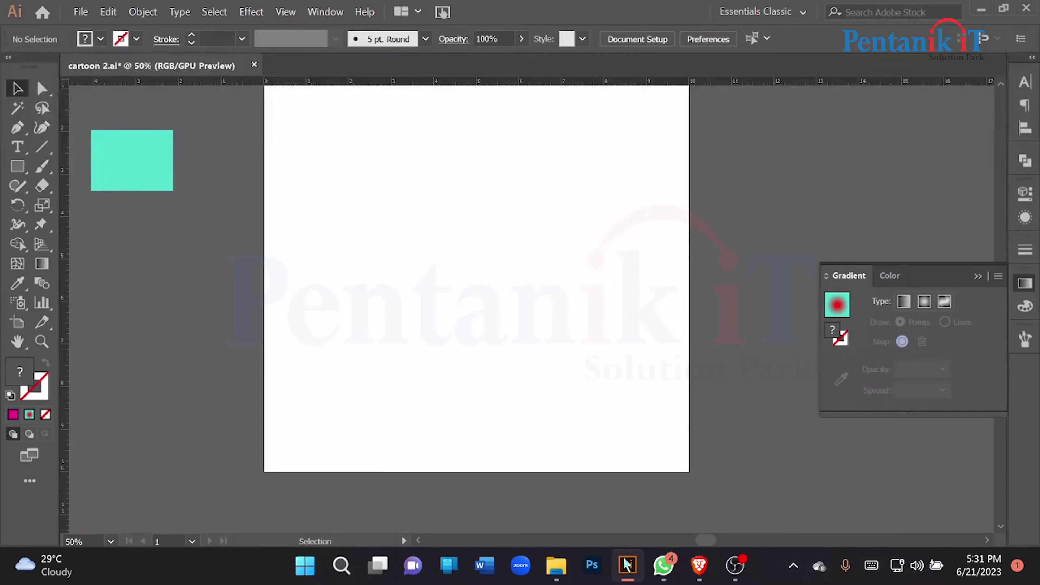
key("ctrl+v")
scroll(504, 401, "down", 2)
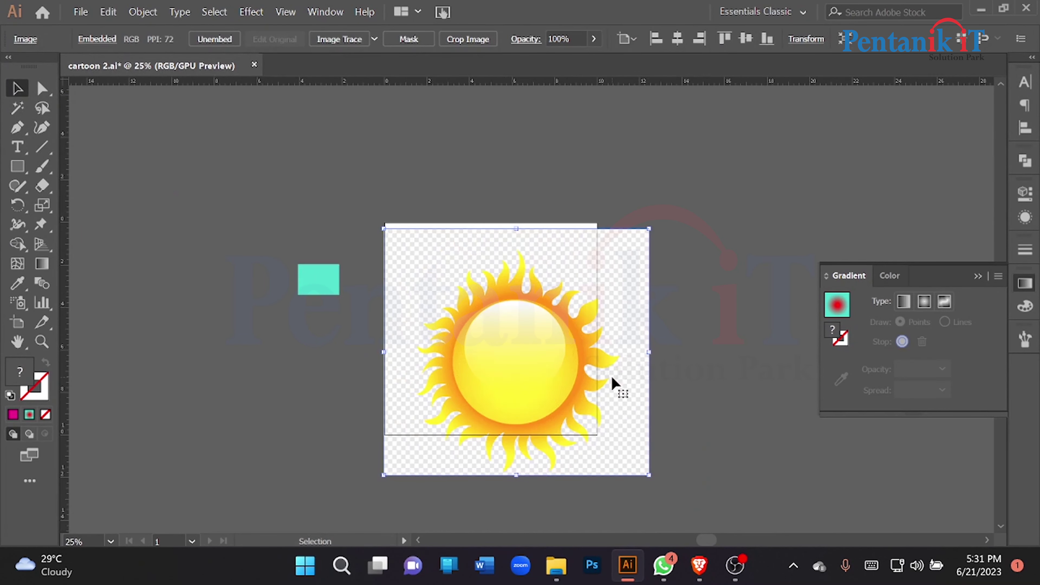
left_click_drag(650, 354, 621, 361)
scroll(516, 363, "up", 2)
Draw a white circle with the Ellipse tool on the artboard, to the upper left of the sun image
left_click_drag(17, 166, 93, 205)
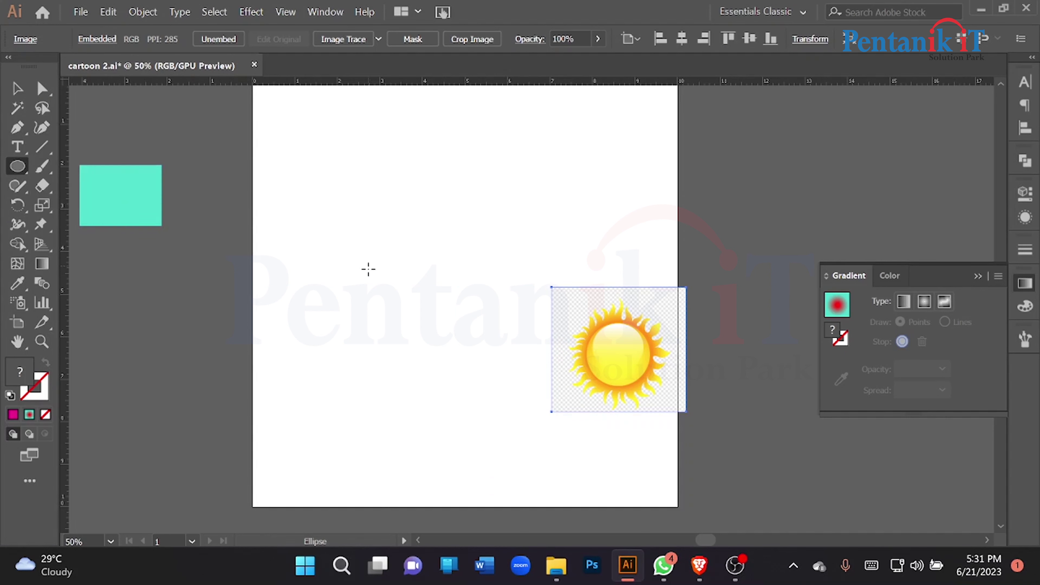
left_click_drag(430, 277, 489, 334)
scroll(437, 298, "up", 1)
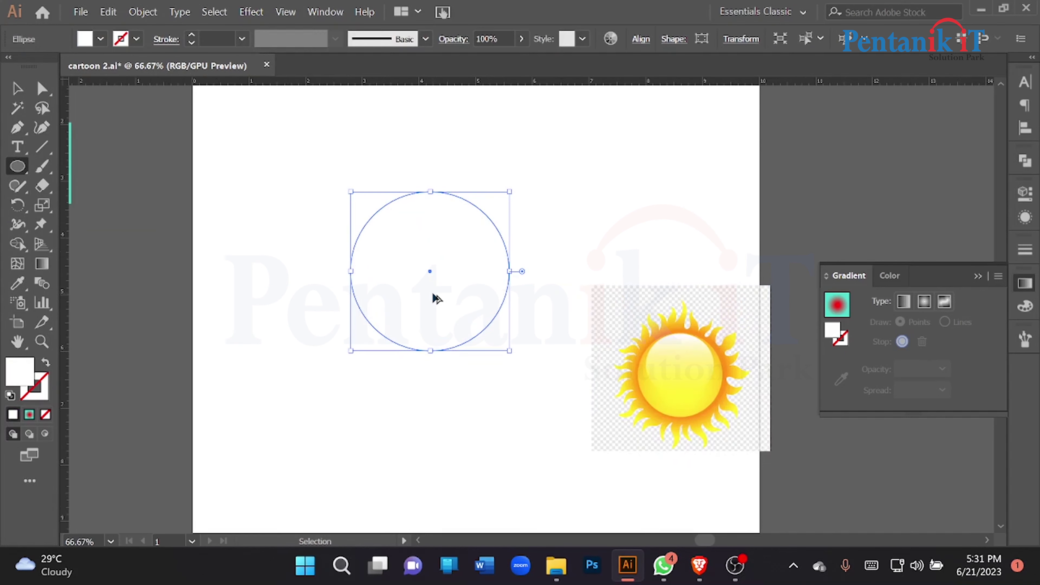
Fill the selected white circle with the red-to-turquoise radial gradient
left_click(17, 88)
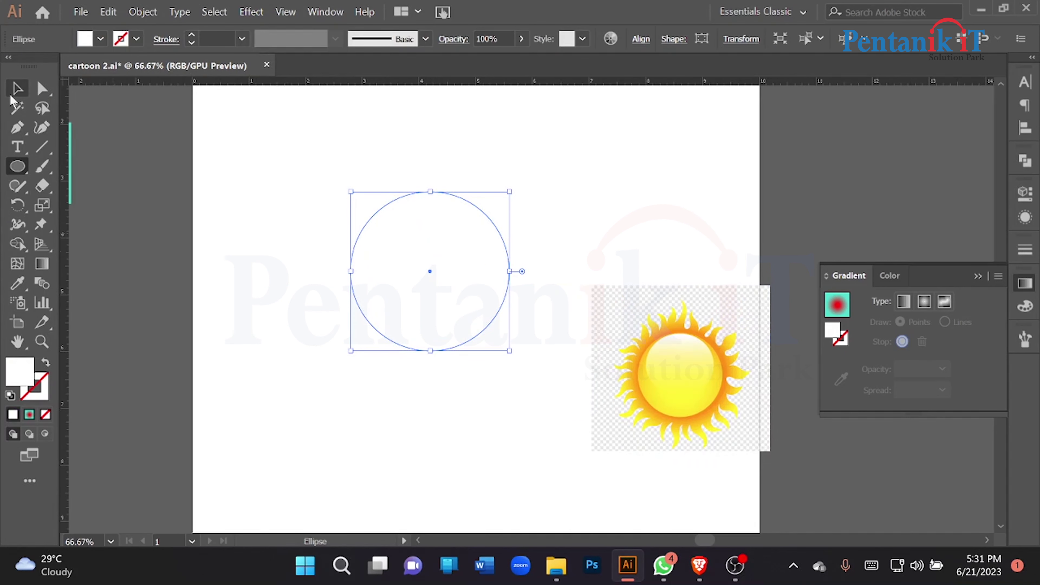
left_click(1028, 286)
left_click(1030, 287)
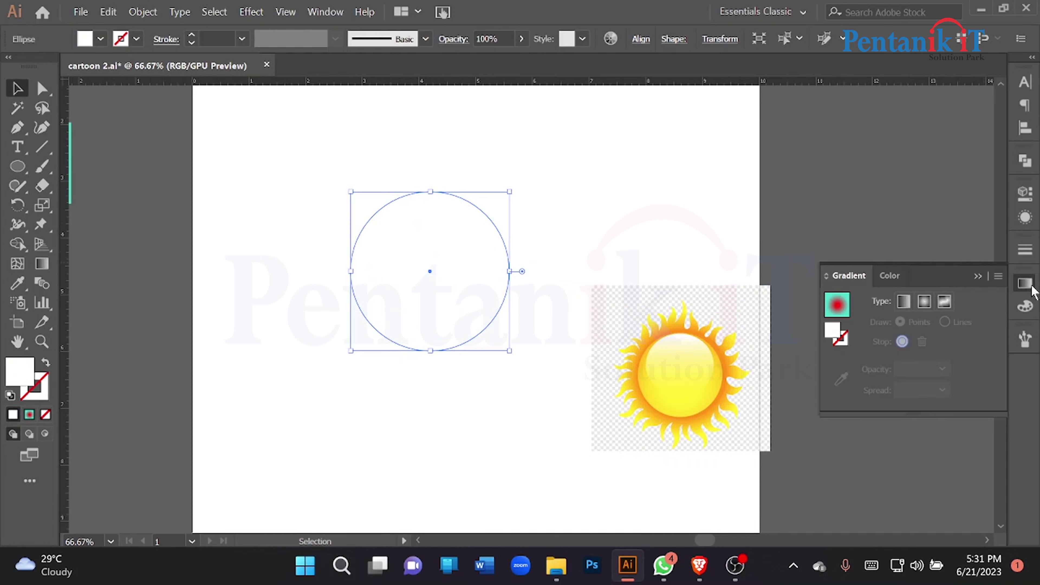
left_click(29, 415)
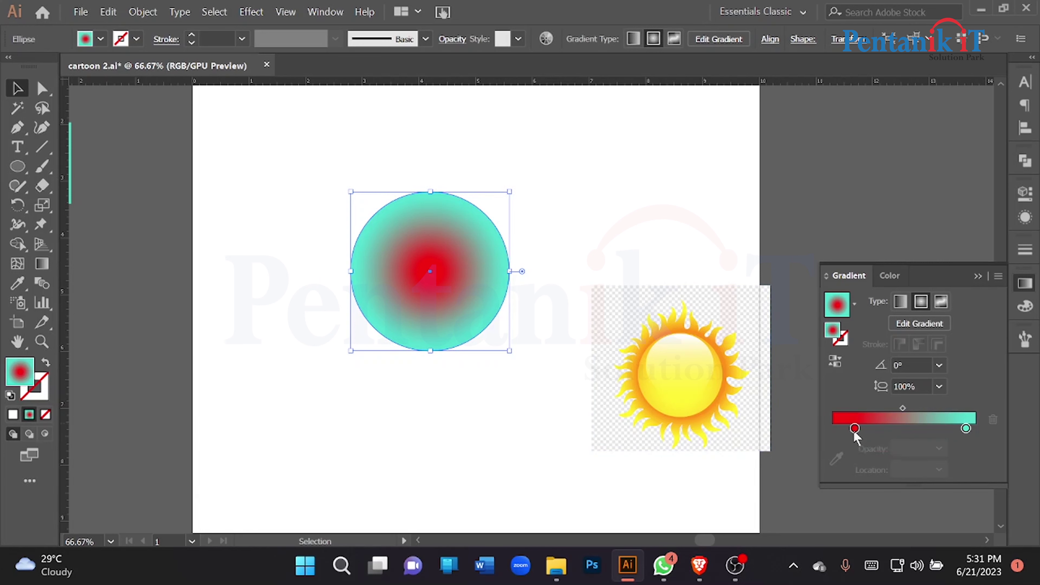
Move the gradient's red stop to 0% and recolour it with yellow sampled from the sun image's disc
left_click_drag(855, 428, 832, 428)
left_click(836, 459)
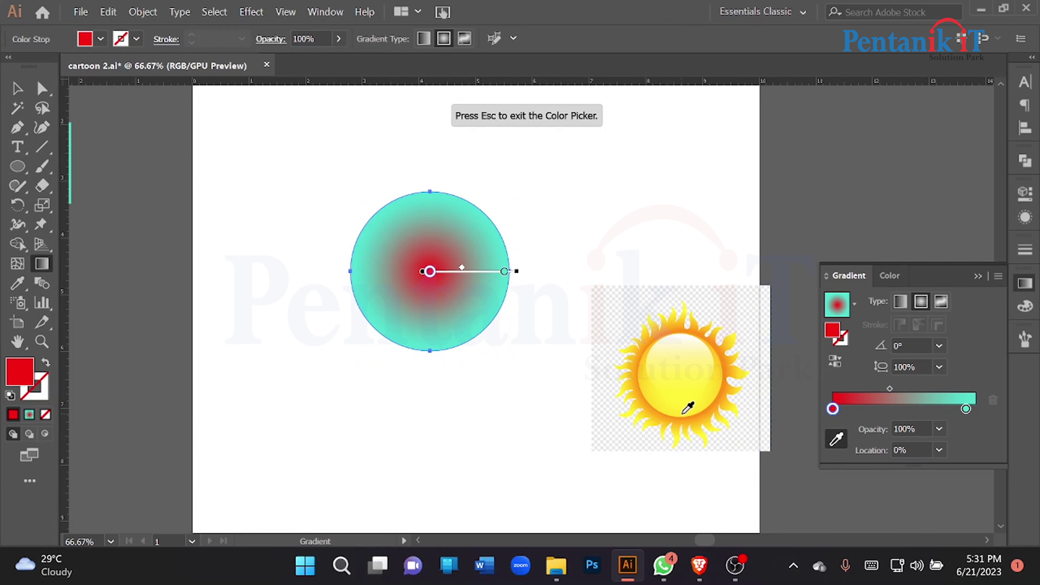
left_click(695, 405)
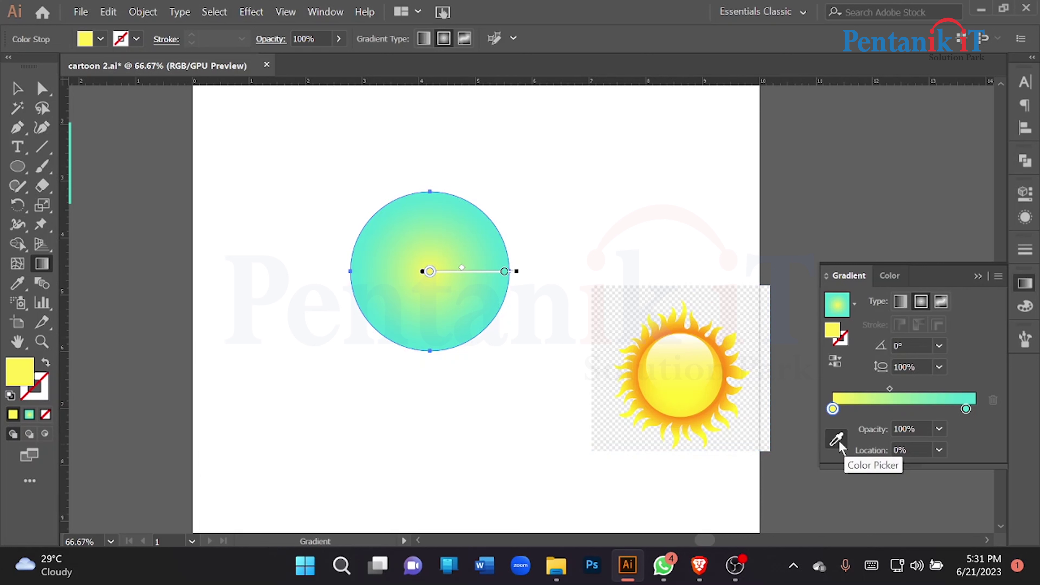
Reposition and resize the radial gradient so its centre sits near the circle's top and its end near the circle's lower edge
left_click_drag(443, 196, 428, 314)
scroll(511, 290, "up", 3)
left_click_drag(561, 266, 510, 262)
key("ctrl+z")
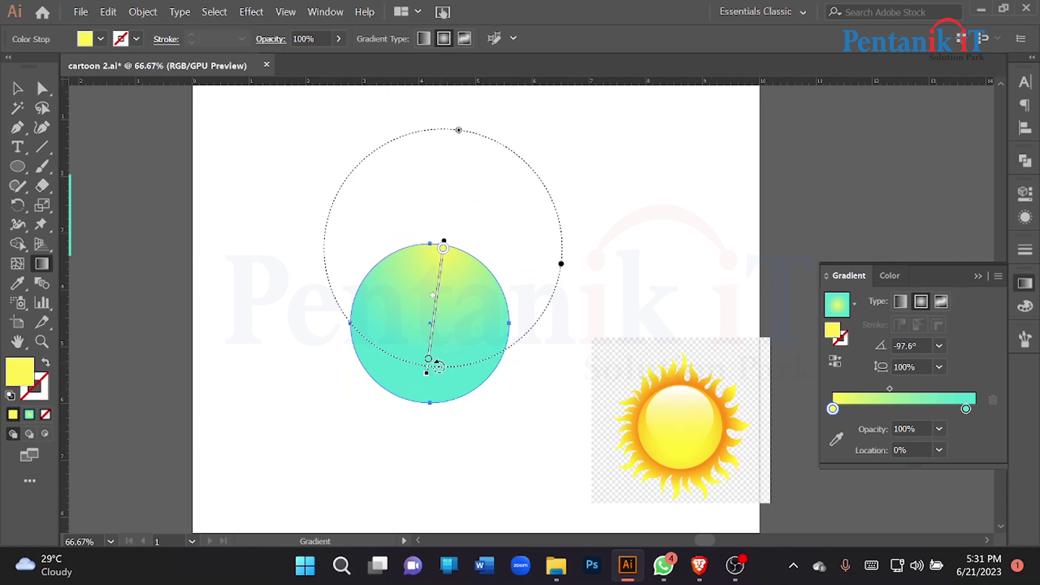
left_click_drag(457, 130, 456, 183)
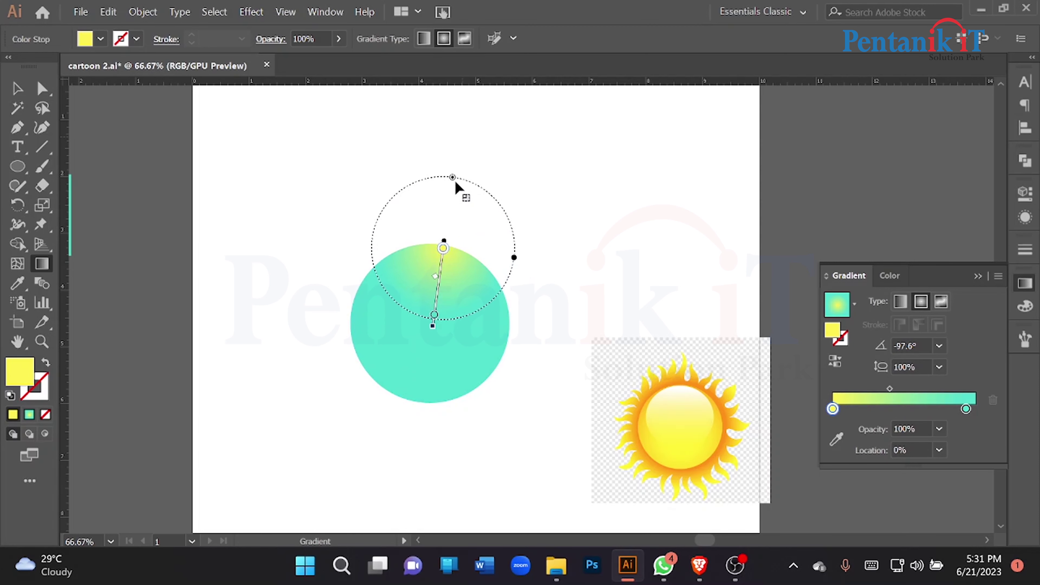
left_click_drag(432, 326, 428, 373)
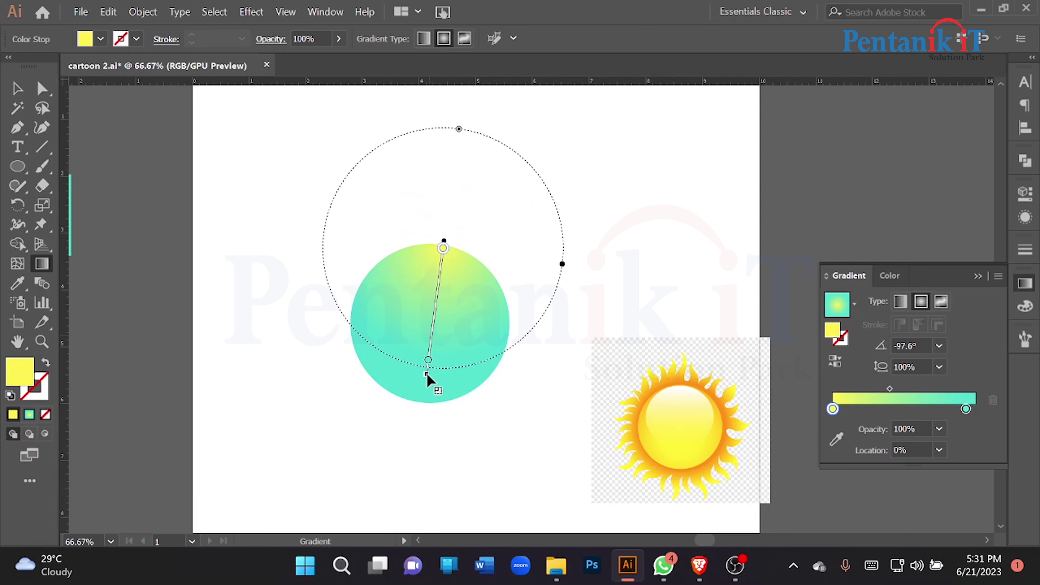
left_click_drag(433, 304, 431, 327)
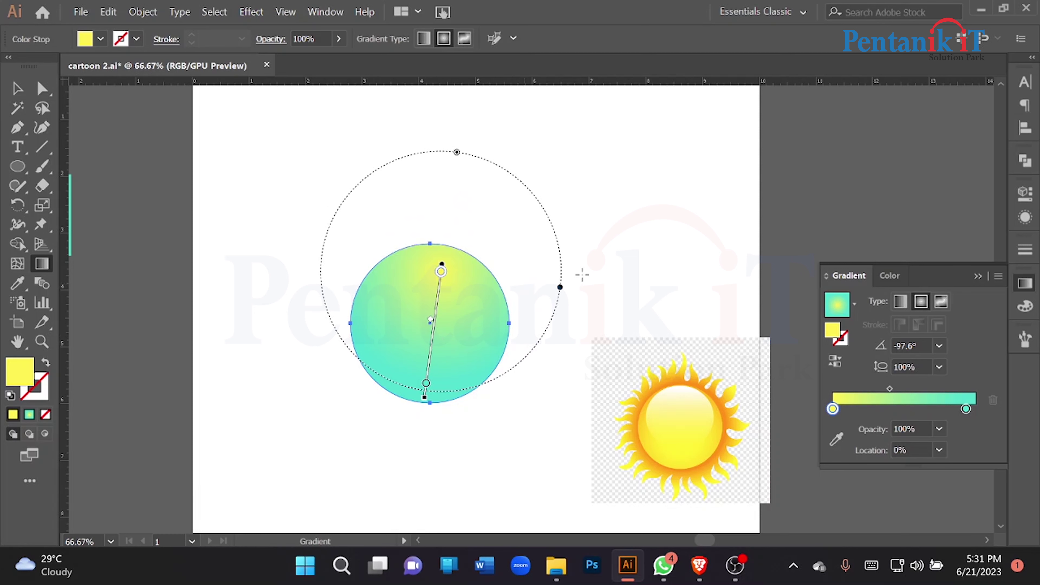
key("ctrl")
Recolour the 0% stop with white sampled from the sun's highlight and shift the gradient slightly up toward the circle's top edge
left_click(837, 440)
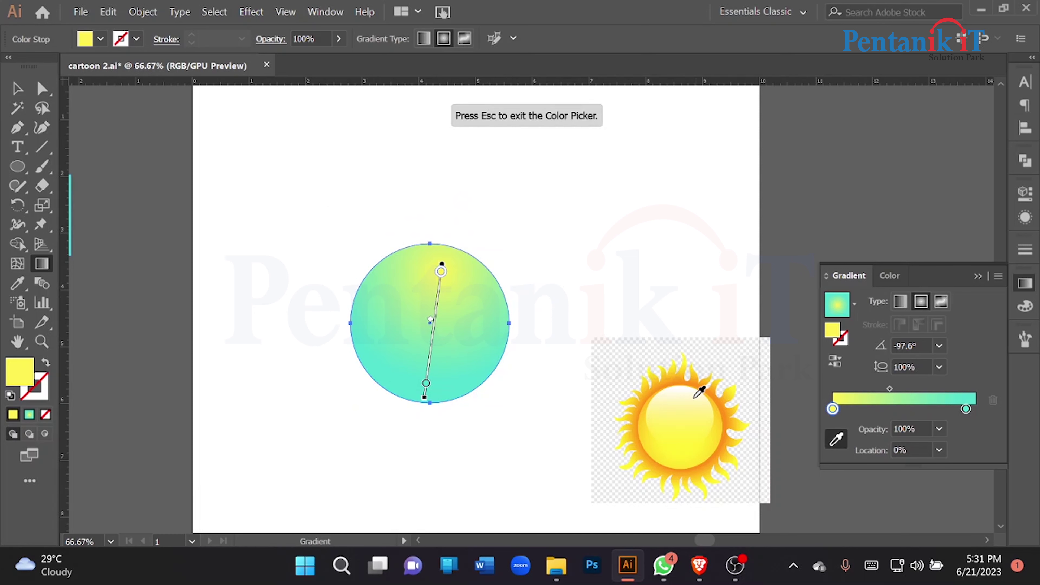
left_click(683, 387)
key("Escape")
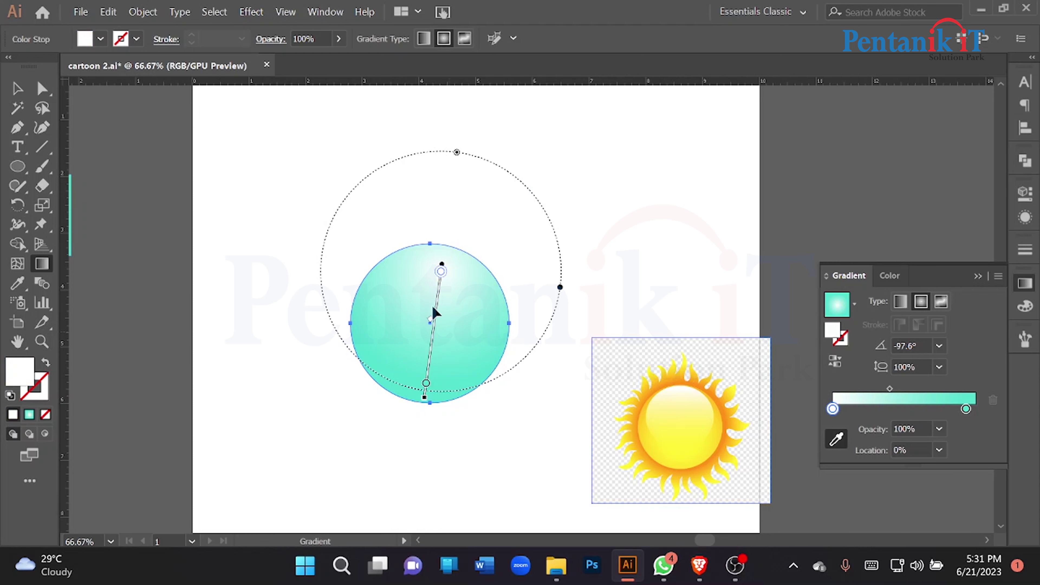
left_click_drag(437, 317, 442, 303)
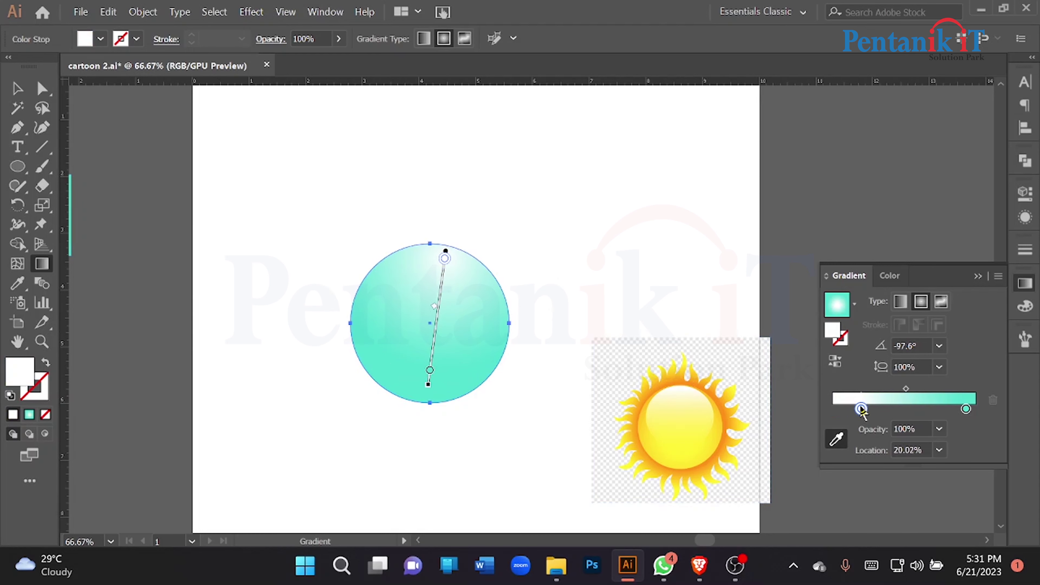
Add a gradient stop at 23% and colour it pale yellow, sampled from the upper part of the sun's disc
left_click(864, 409)
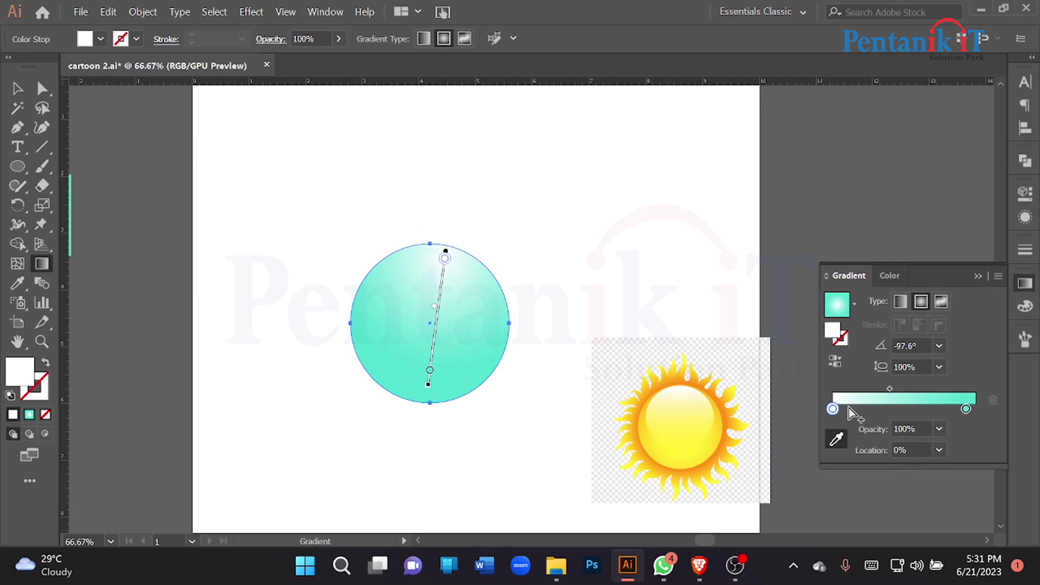
left_click(839, 439)
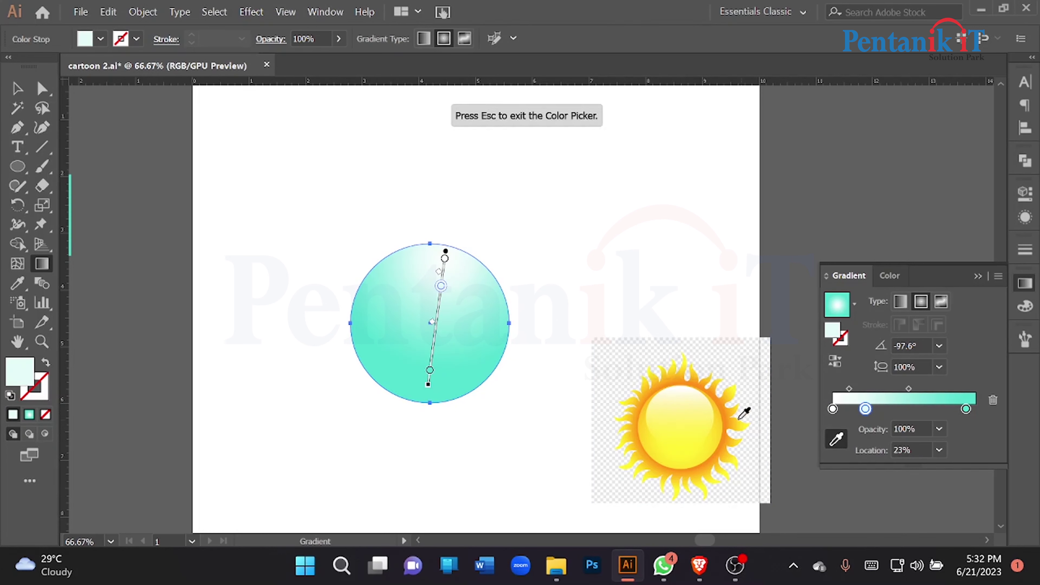
left_click(683, 398)
key("Escape")
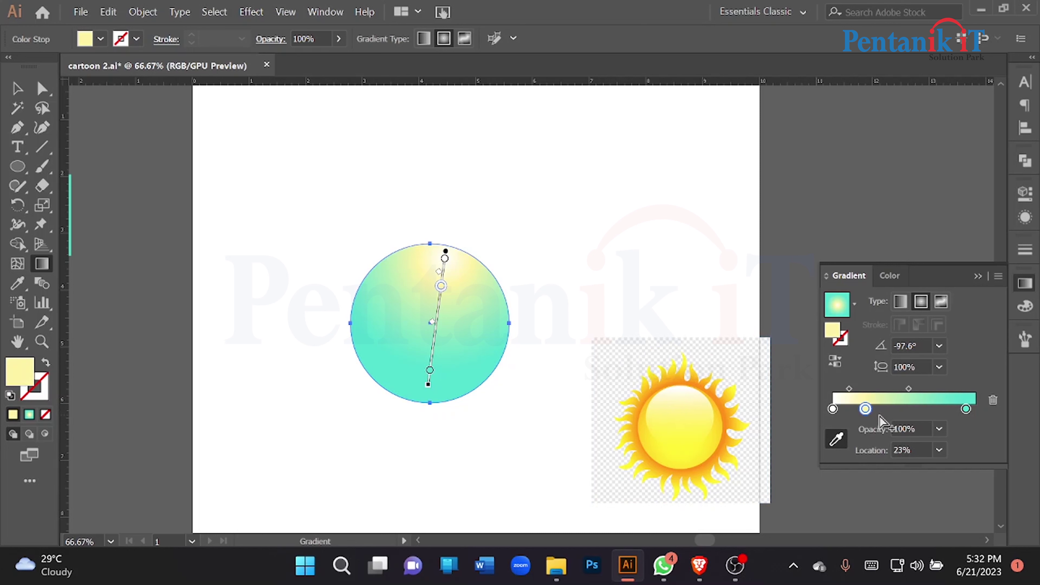
Recolour the turquoise stop with yellow sampled from the sun's disc, move it to 100% and add a yellow stop midway
left_click(966, 409)
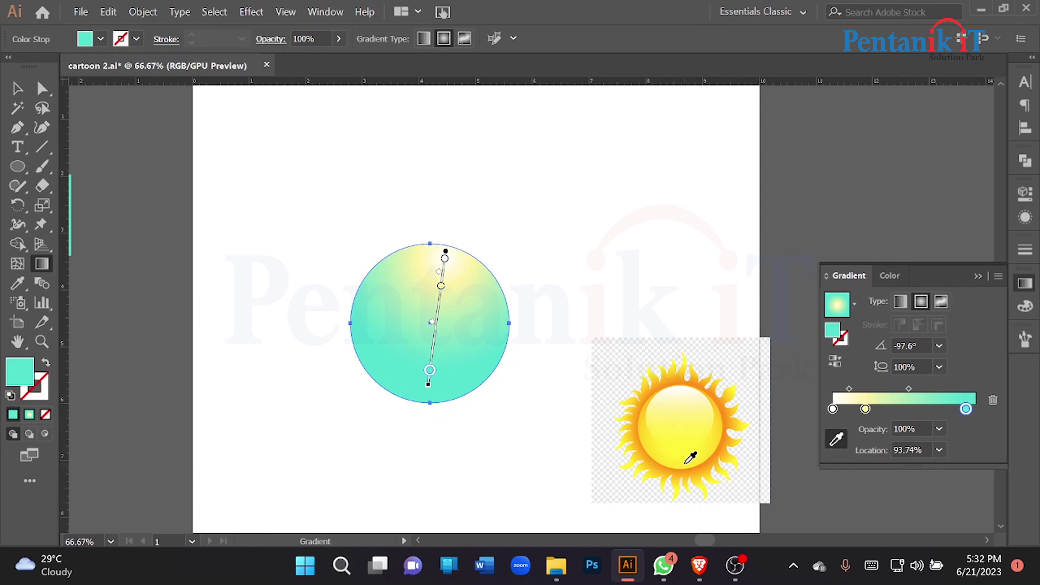
left_click(692, 455)
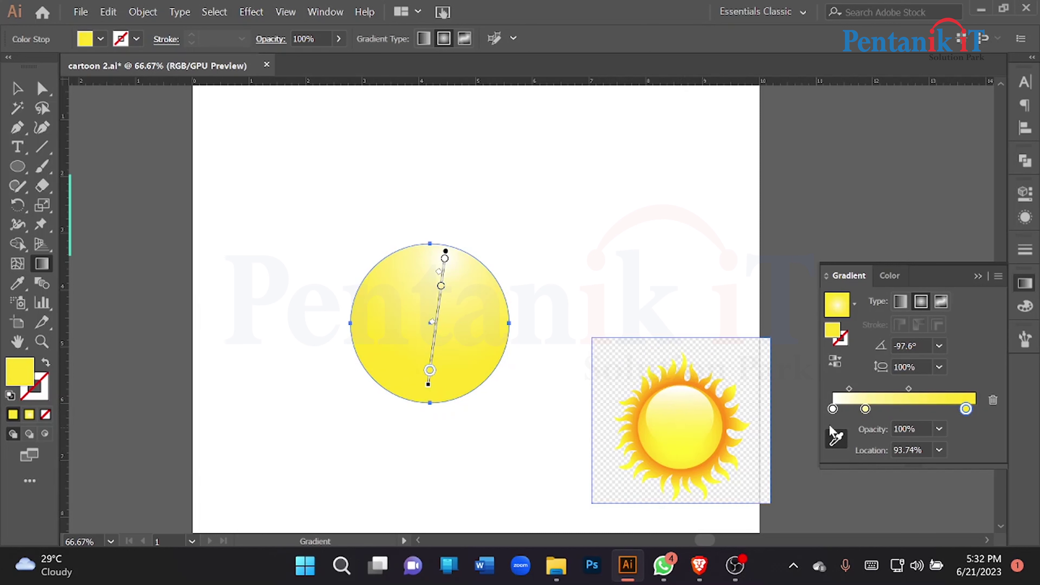
mouse_move(966, 409)
left_mouse_down()
mouse_move(905, 410)
mouse_move(983, 415)
left_mouse_up()
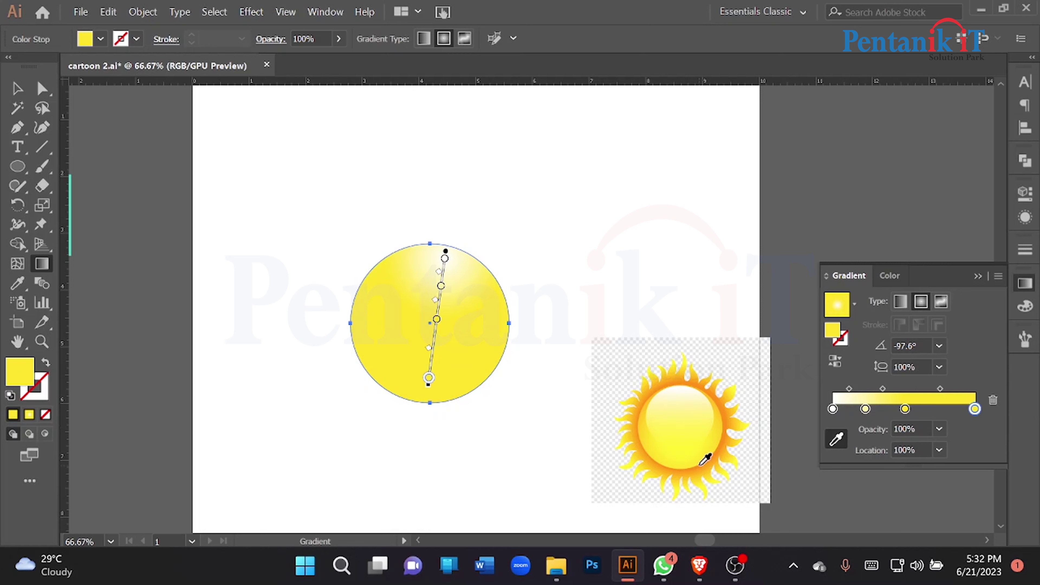
Resample the 100% stop's colour from the sun's lower rim, trying orange and settling on the bright yellow of the disc
left_click(705, 458)
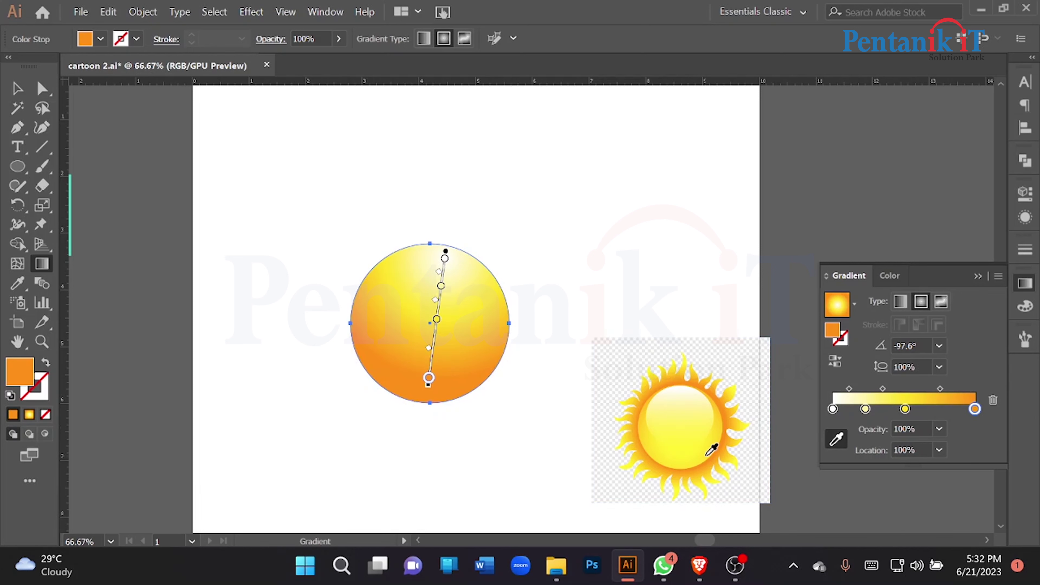
left_click(707, 453)
left_click(703, 453)
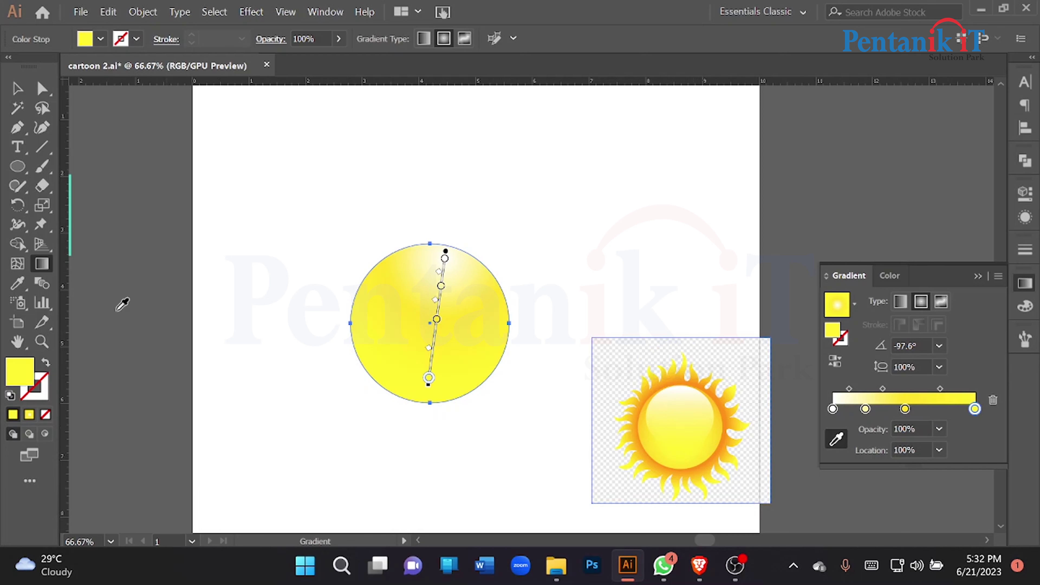
left_click(14, 92)
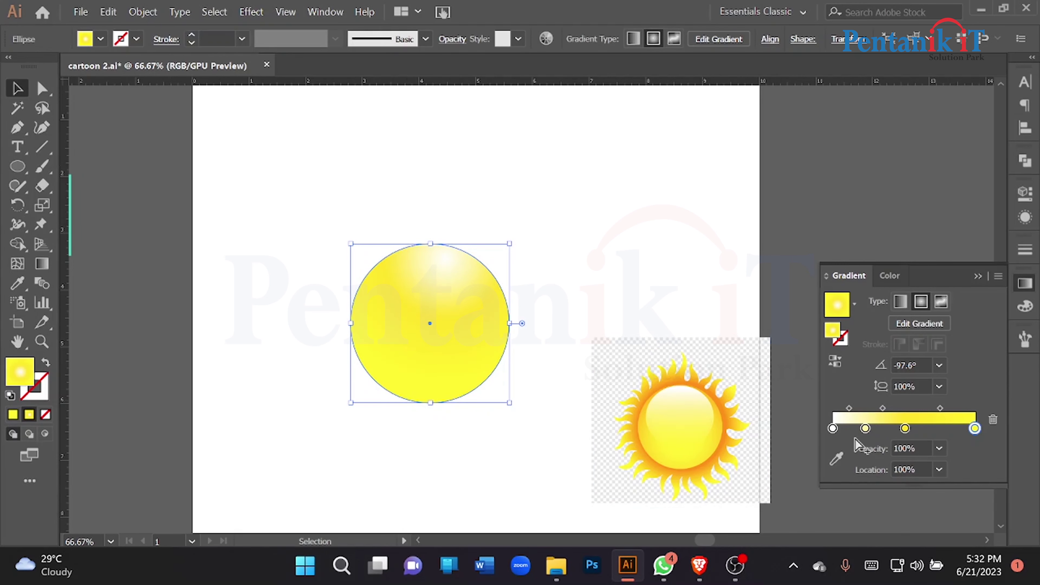
Shift the circle's radial gradient slightly down and rotate it to about -104.4°, and deselect the circle
left_click(836, 458)
mouse_move(446, 346)
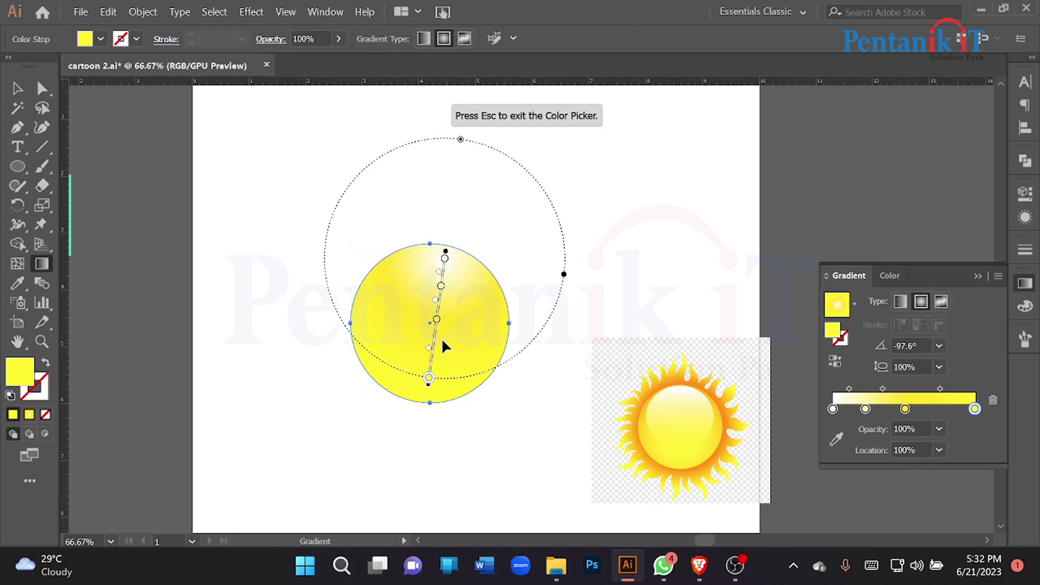
left_click_drag(436, 332, 436, 337)
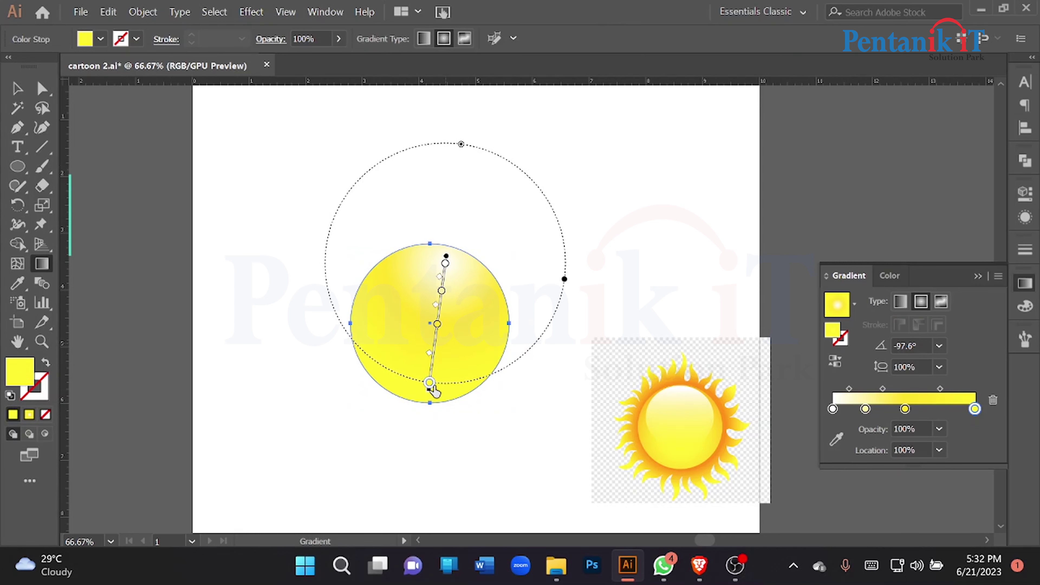
left_click_drag(426, 393, 413, 387)
left_click(12, 91)
left_click(305, 194)
scroll(434, 228, "down", 1)
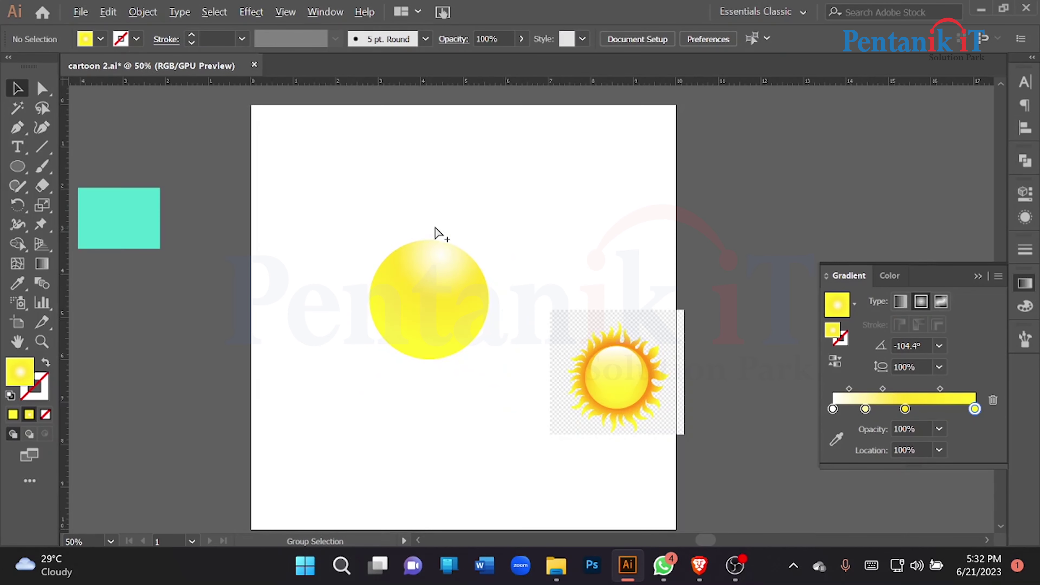
Rotate the circle's gradient to about -86.7° so the white highlight sits at the top centre, and deselect the circle
scroll(503, 316, "up", 1)
left_click_drag(493, 355, 401, 312)
left_click_drag(299, 307, 327, 355)
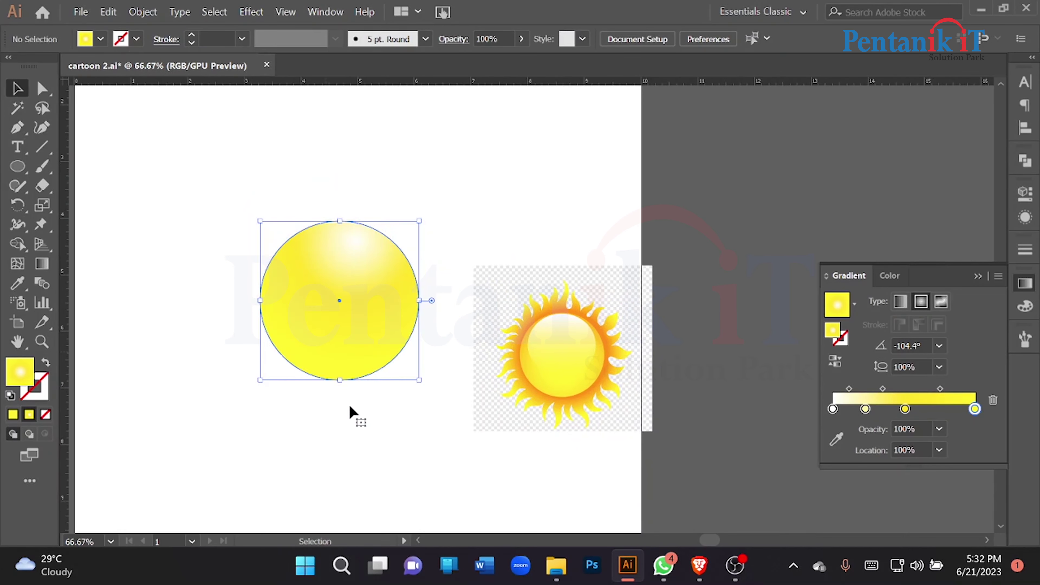
left_click_drag(340, 397, 368, 388)
left_click(448, 389)
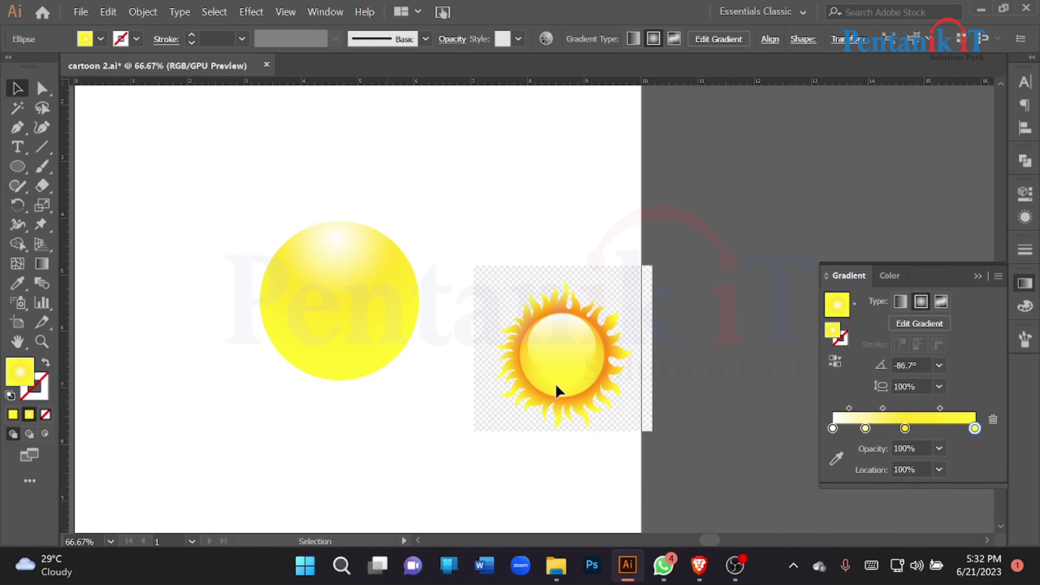
Draw a smaller circle with the Ellipse tool inside the upper part of the yellow circle, touching its top edge
scroll(469, 354, "up", 1)
left_click_drag(596, 326, 608, 333)
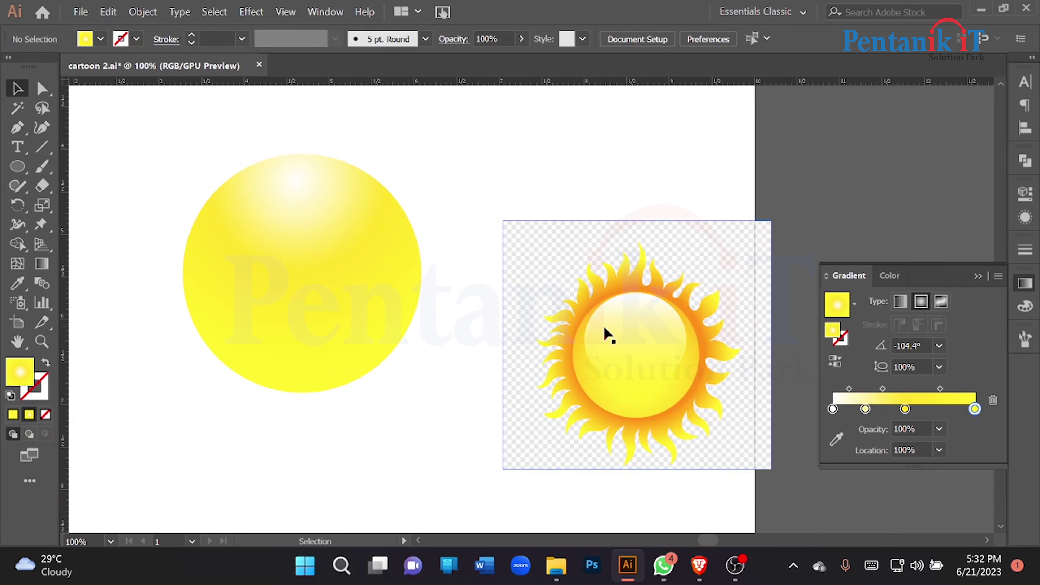
left_click(16, 173)
left_click_drag(294, 154, 308, 329)
Align the small and large circles by their horizontal centres and leave only the small circle selected
left_click(17, 88)
left_click(221, 312, "shift")
left_click(1025, 127)
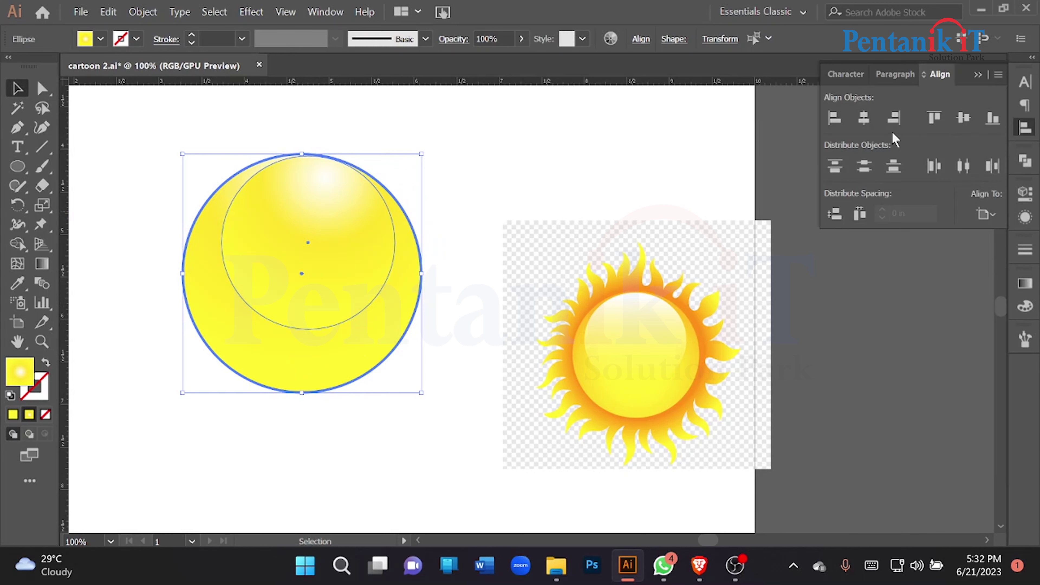
left_click(863, 119)
left_click(564, 144)
left_click(327, 225)
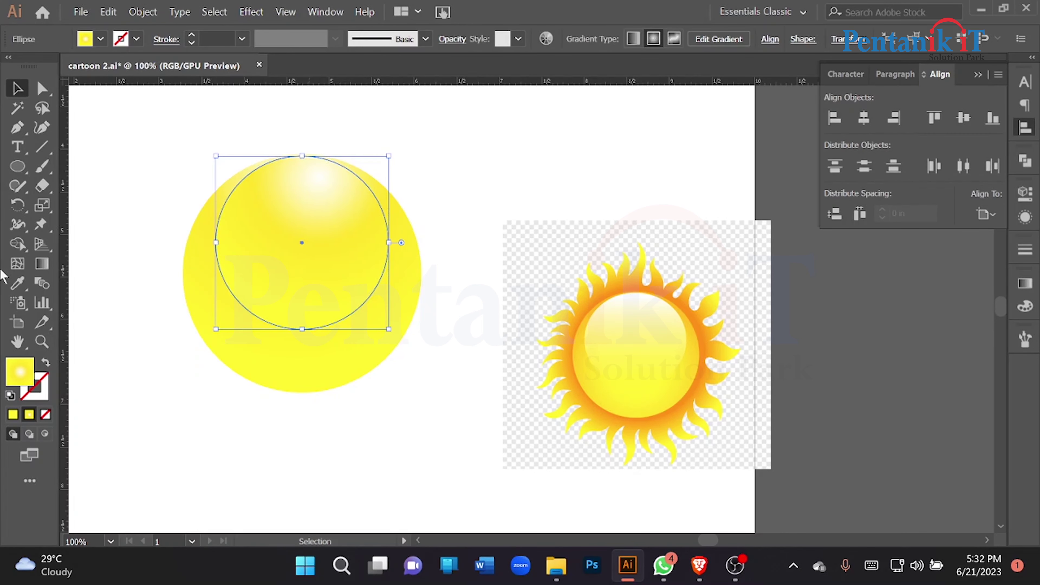
Fill the small circle with pale yellow sampled from the sun's highlight and open its opacity setting
key("i")
left_click(591, 335)
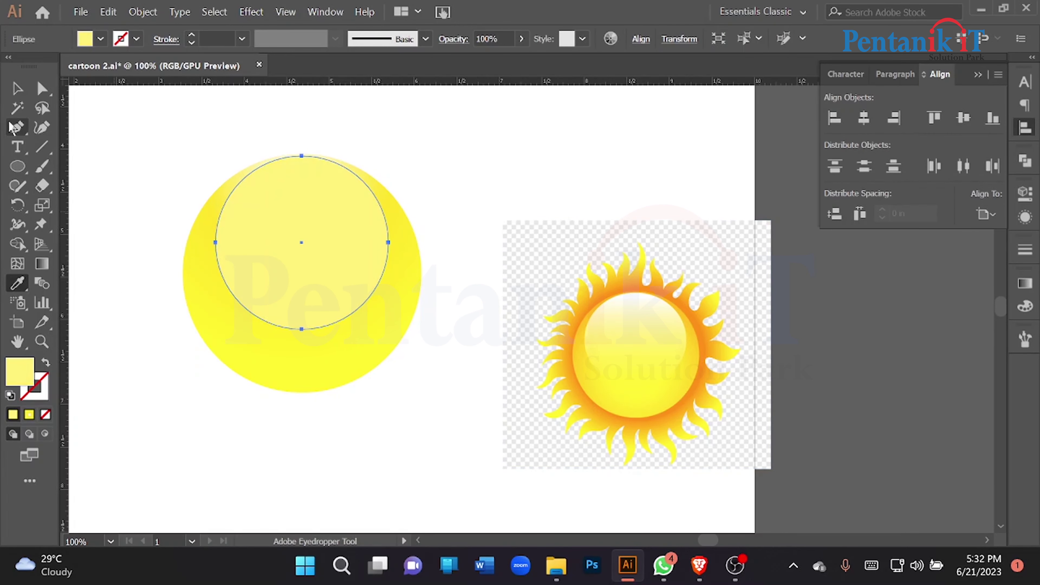
left_click(16, 88)
left_click(520, 39)
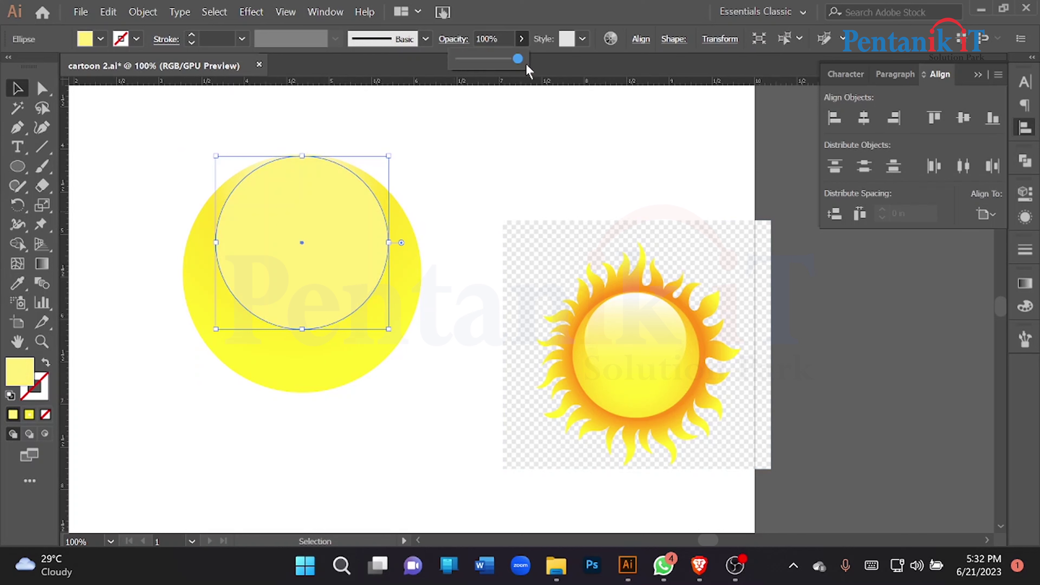
Apply the white-to-yellow gradient to the small circle and delete its two middle colour stops
left_click(1025, 282)
left_click(870, 400)
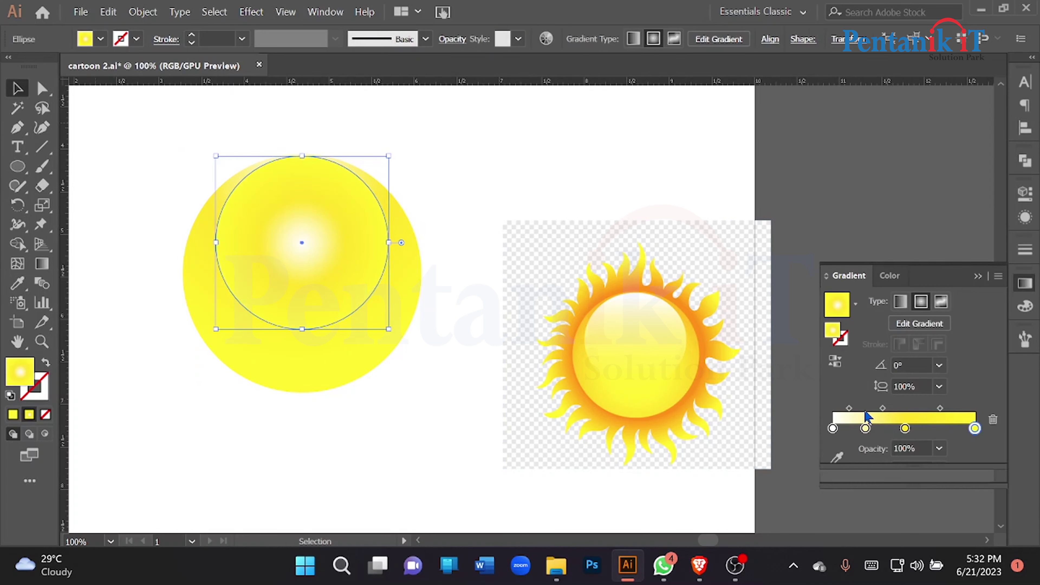
left_click(865, 428)
left_click(993, 418)
left_click(904, 428)
left_click(993, 422)
Change the small circle's gradient to linear and move the circle off the large one, above the sun image
left_click(833, 428)
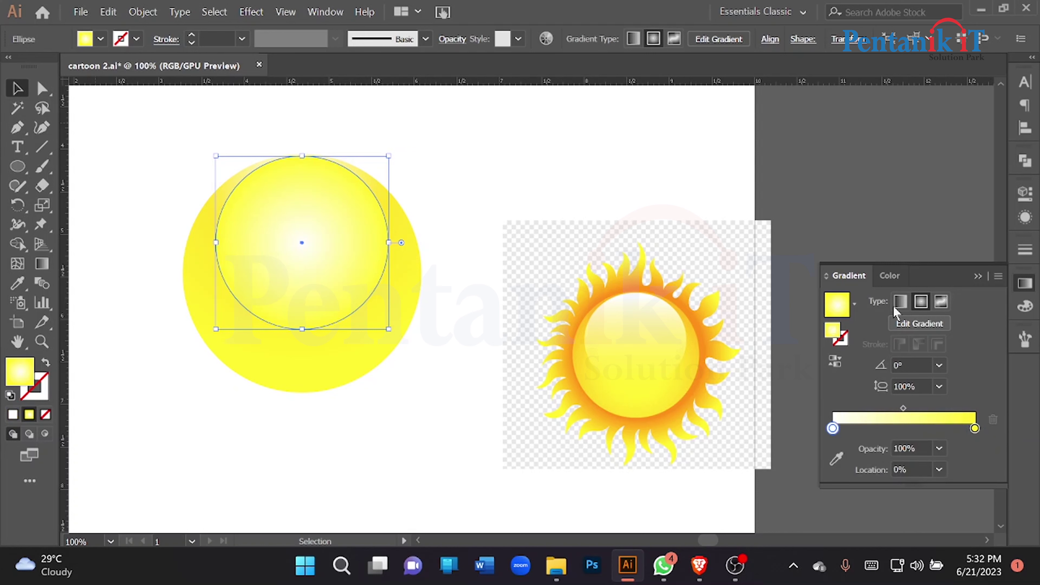
left_click(899, 303)
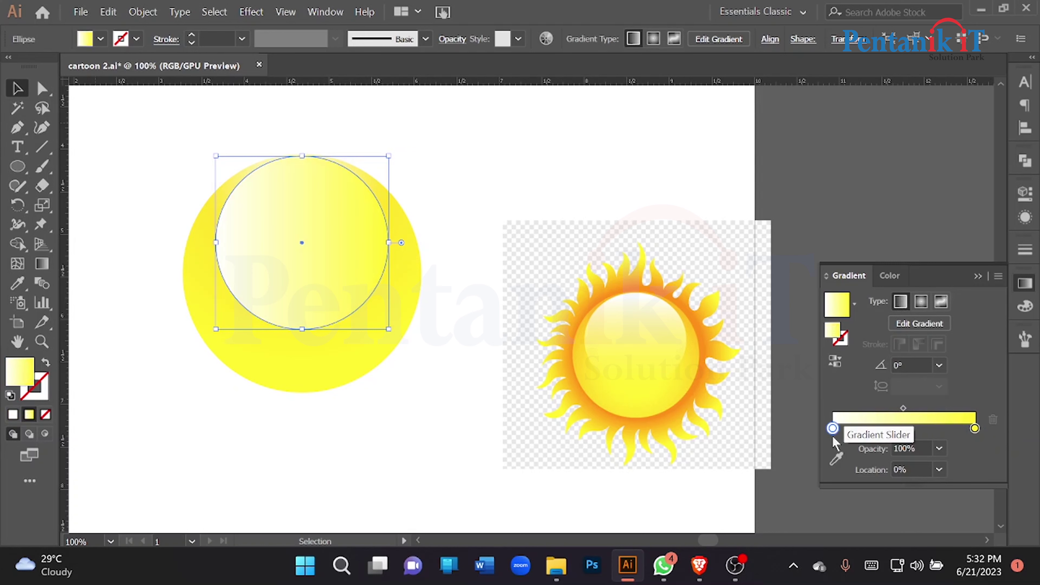
left_click_drag(318, 282, 515, 219)
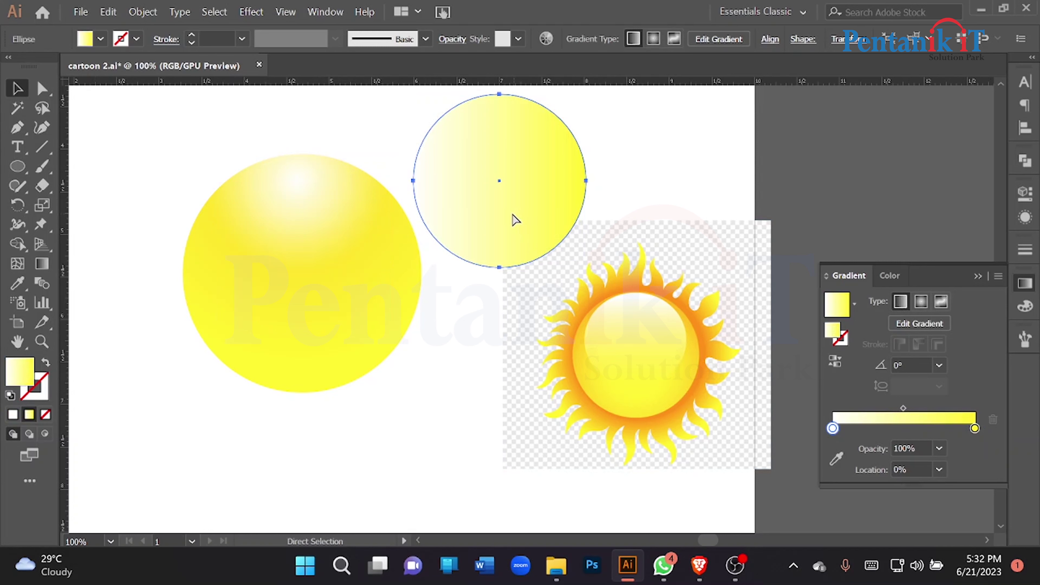
Undo the small circle's move and recolour its two gradient stops with pale yellow tones sampled from the reference sun's highlight
key("ctrl+z")
left_click(836, 459)
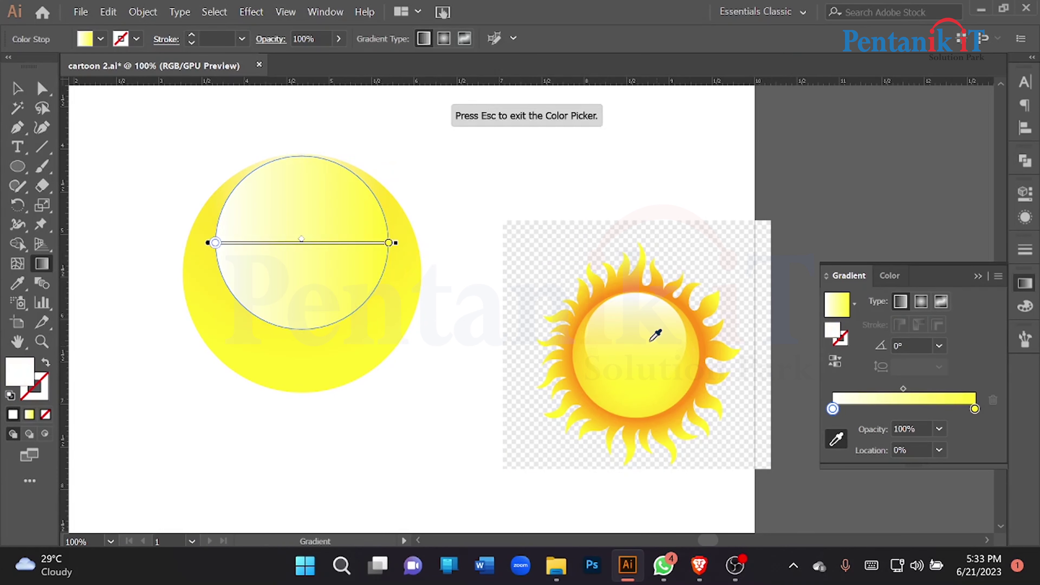
left_click(649, 302)
left_click(974, 409)
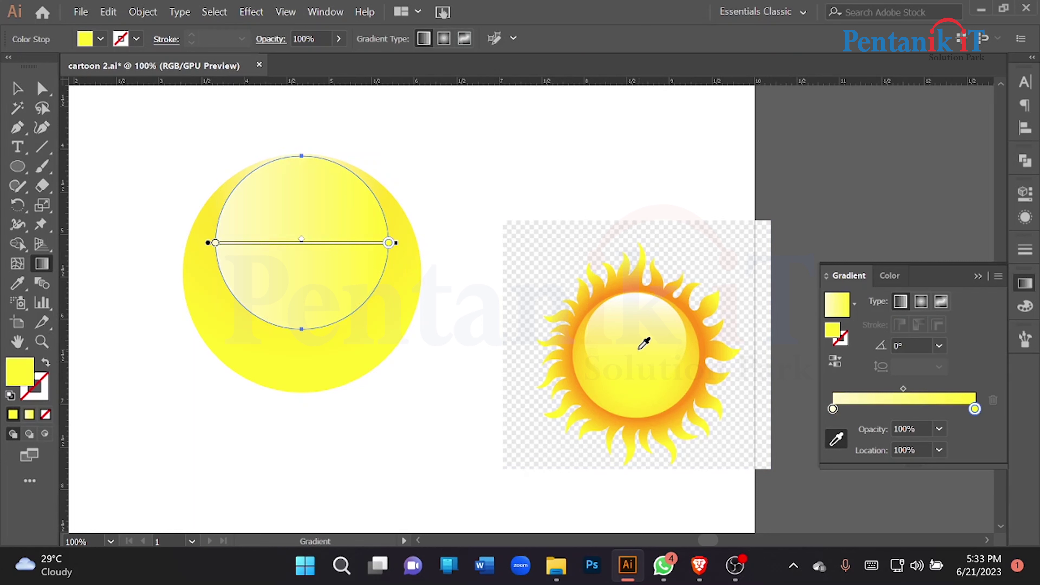
left_click(605, 342)
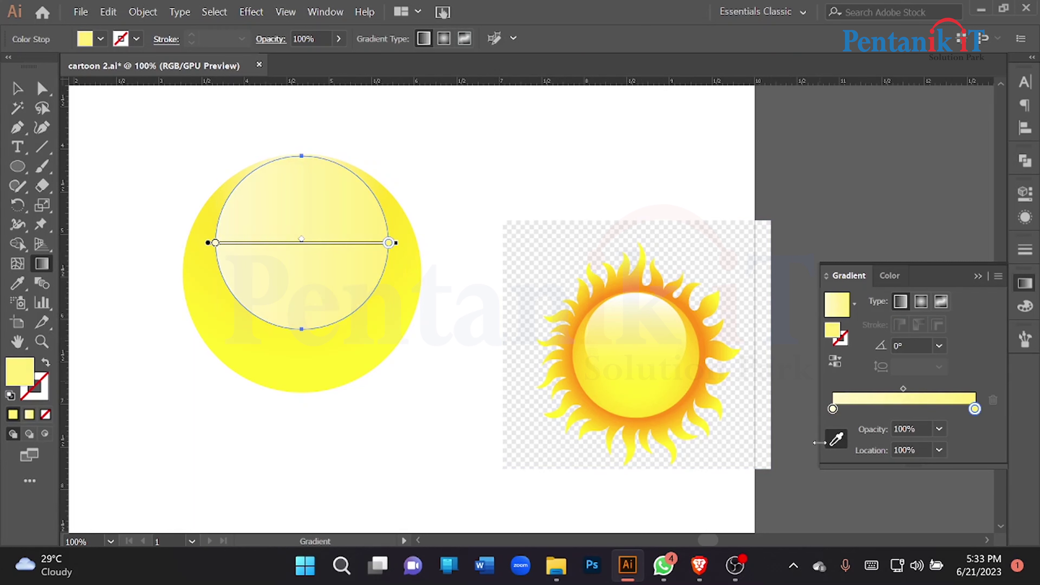
Run the small circle's linear gradient from its upper edge down to its lower edge, set the end stop's opacity to 0%, and deselect it
left_click_drag(298, 162, 291, 319)
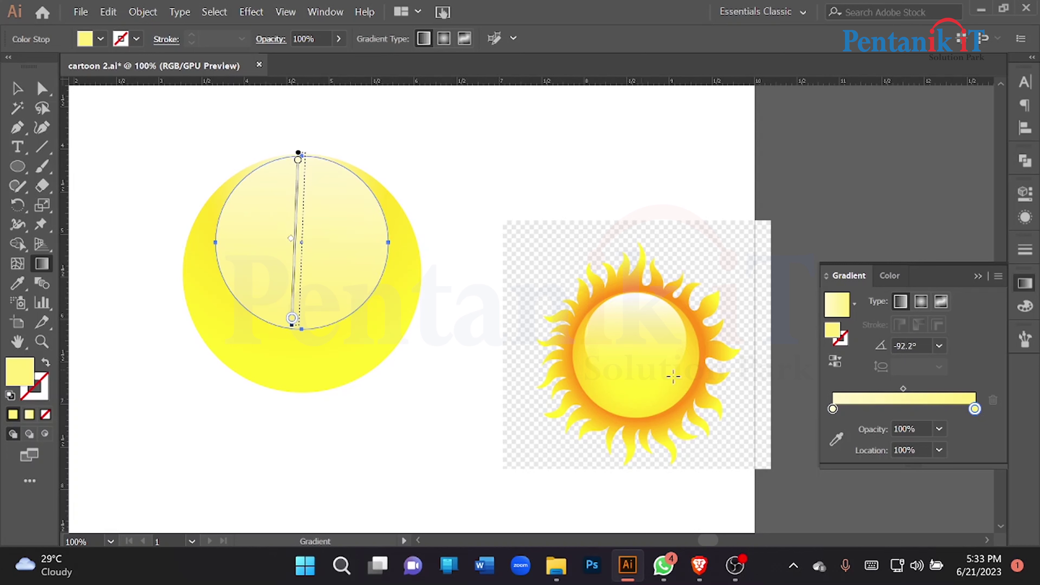
left_click(939, 428)
left_click(950, 286)
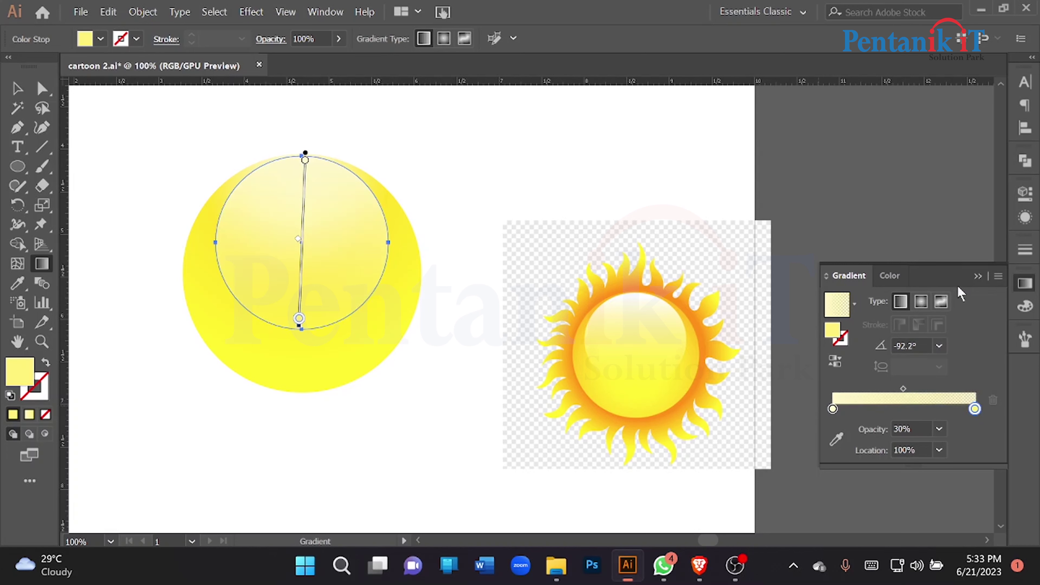
key("ctrl")
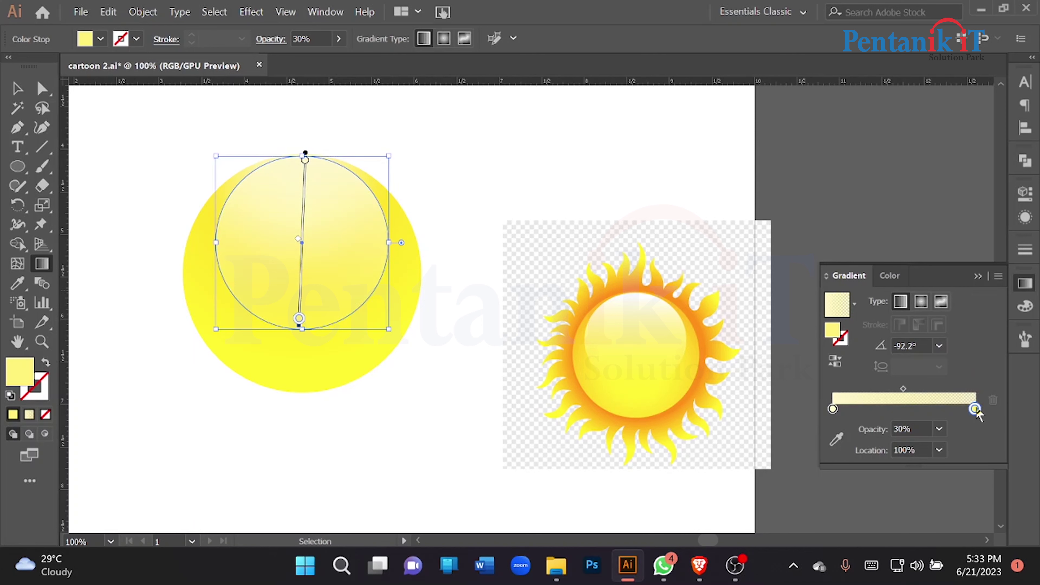
left_click(939, 429)
left_click(952, 235)
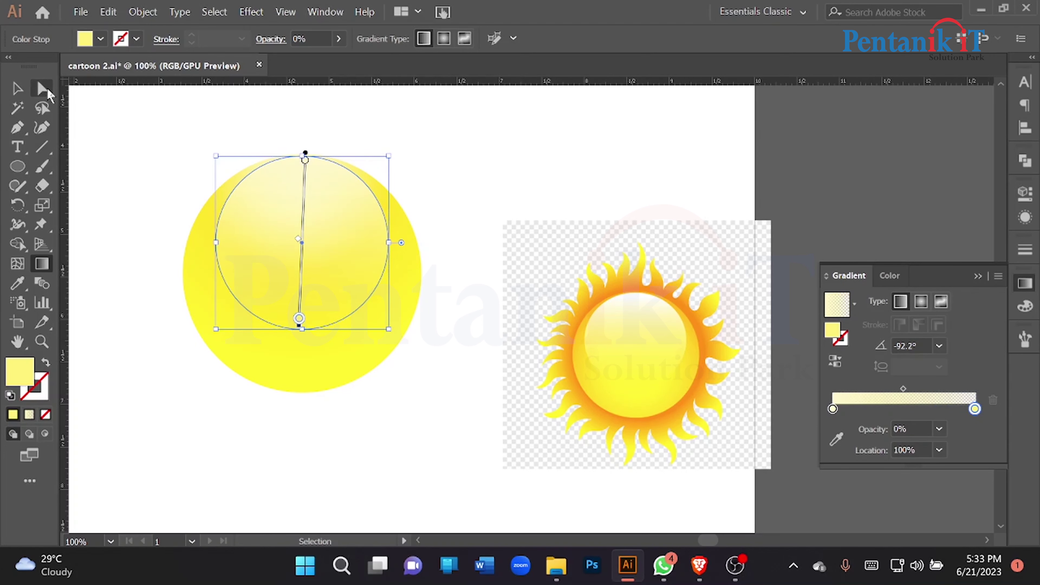
left_click(17, 88)
left_click(432, 197)
scroll(431, 198, "down", 1)
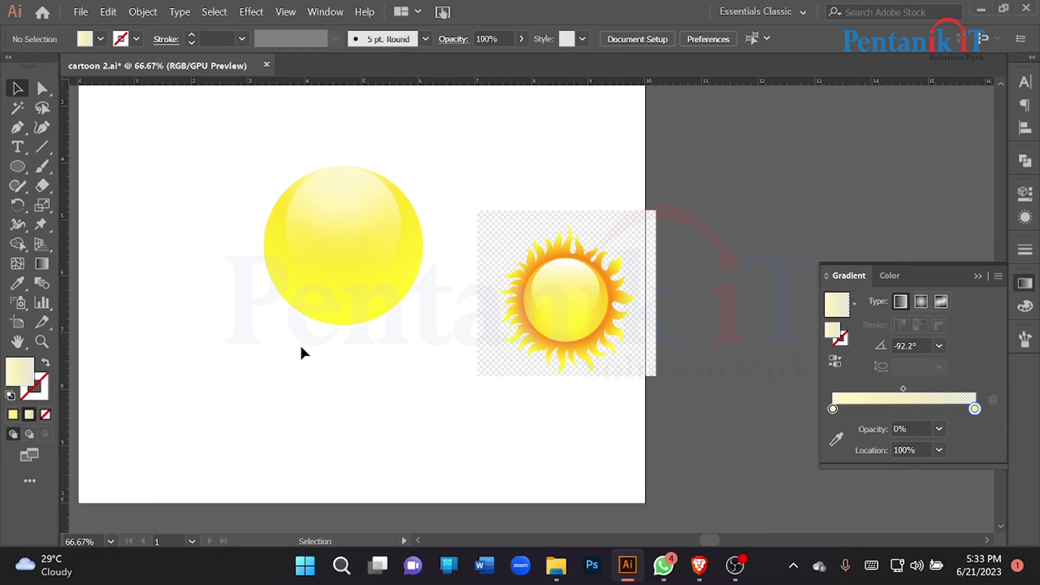
scroll(441, 390, "down", 1)
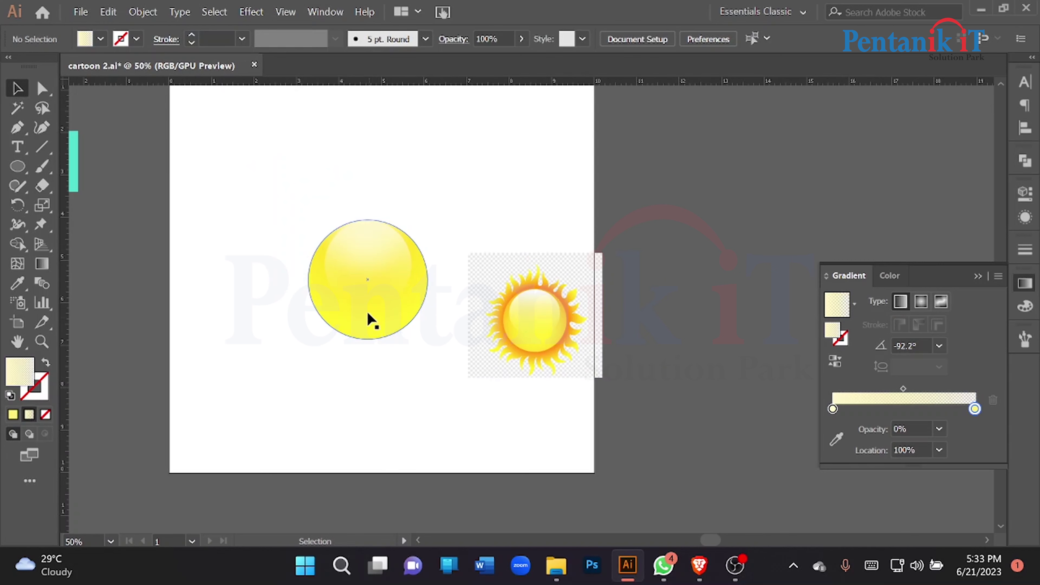
scroll(394, 384, "up", 2)
left_click_drag(418, 396, 237, 135)
scroll(353, 346, "up", 1)
scroll(411, 409, "down", 1)
left_click(411, 406)
Clear the artboard by deleting the small highlight circle, the large yellow circle and the reference sun image
left_click(348, 271)
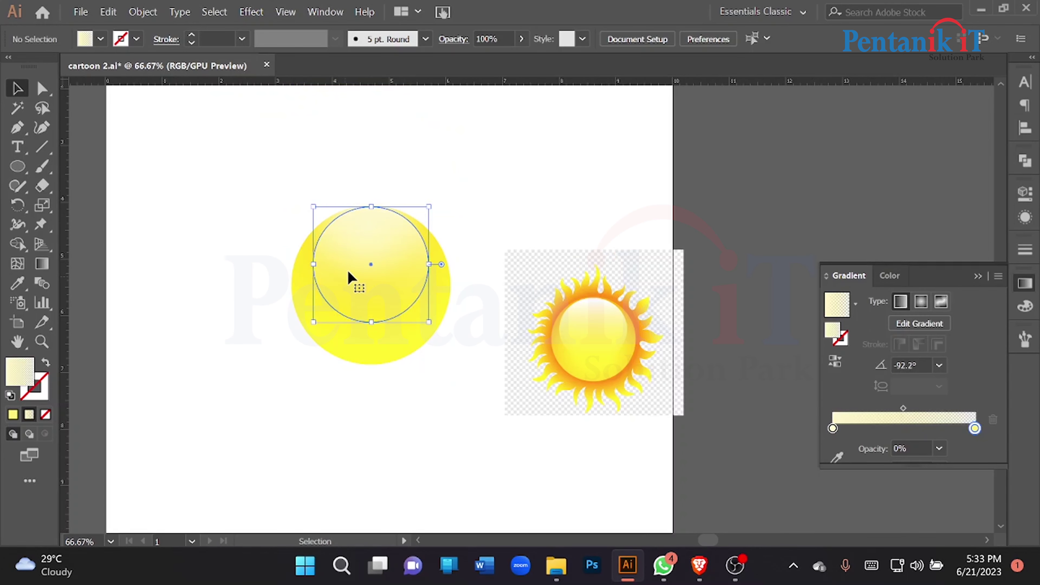
key("Delete")
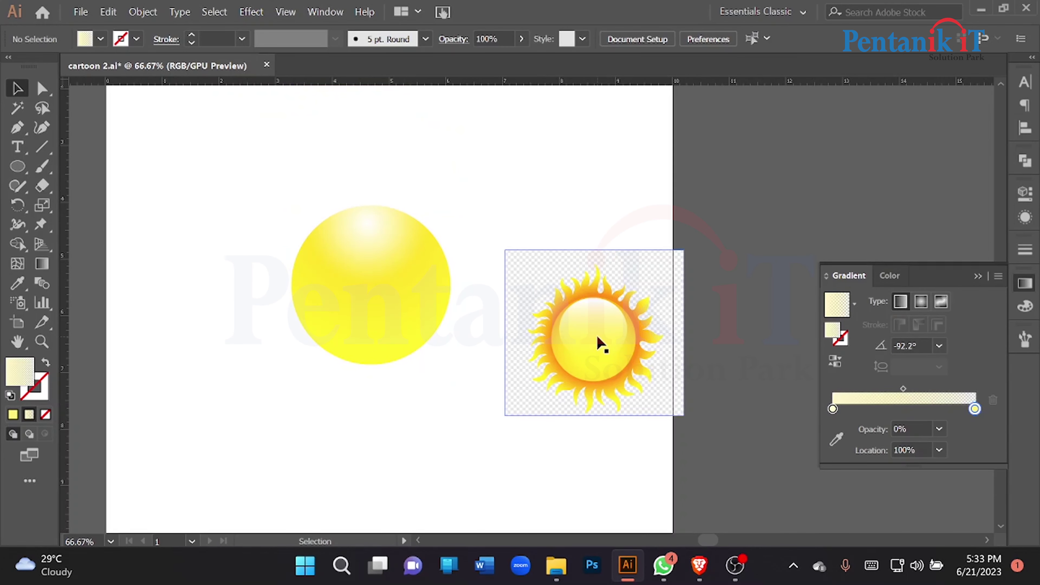
left_click_drag(353, 285, 373, 331)
left_click(440, 198)
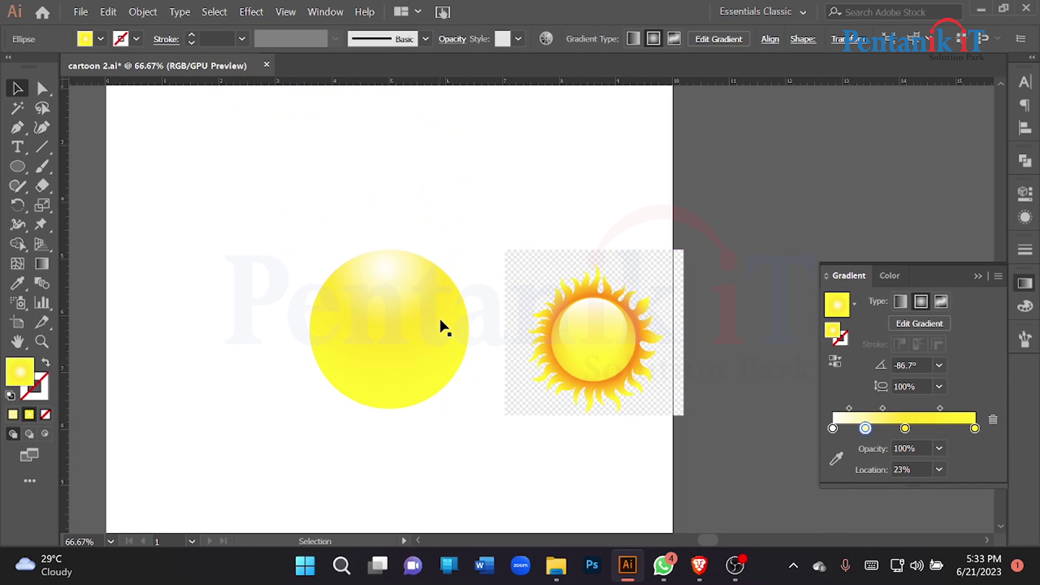
left_click(391, 360)
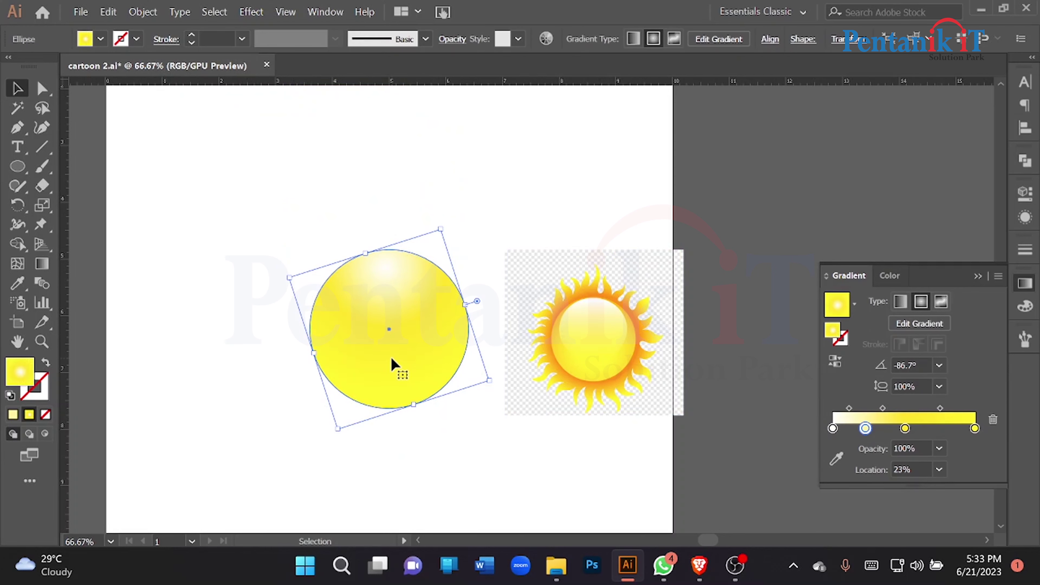
key("Delete")
left_click(543, 353)
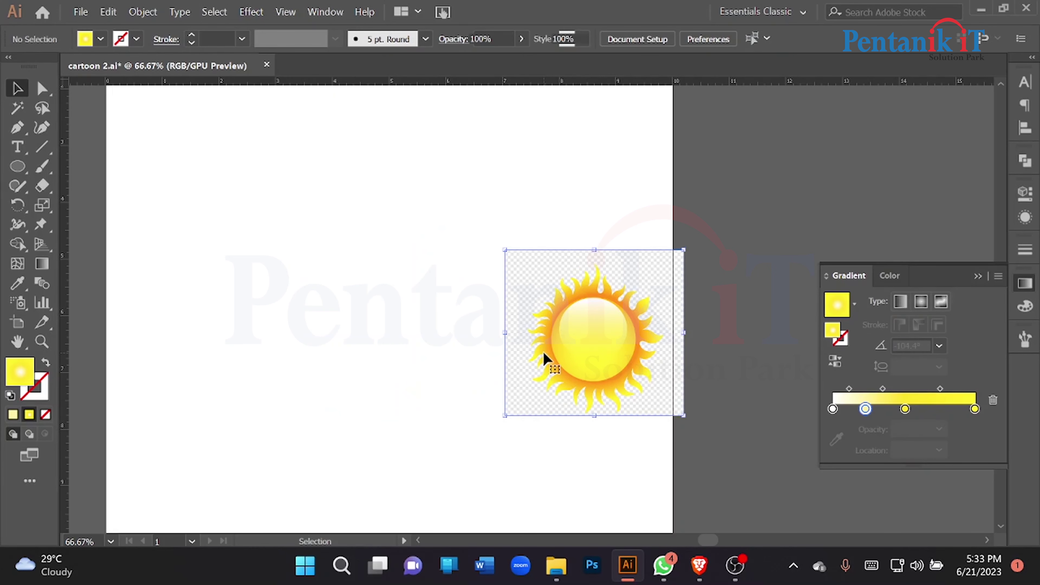
key("Delete")
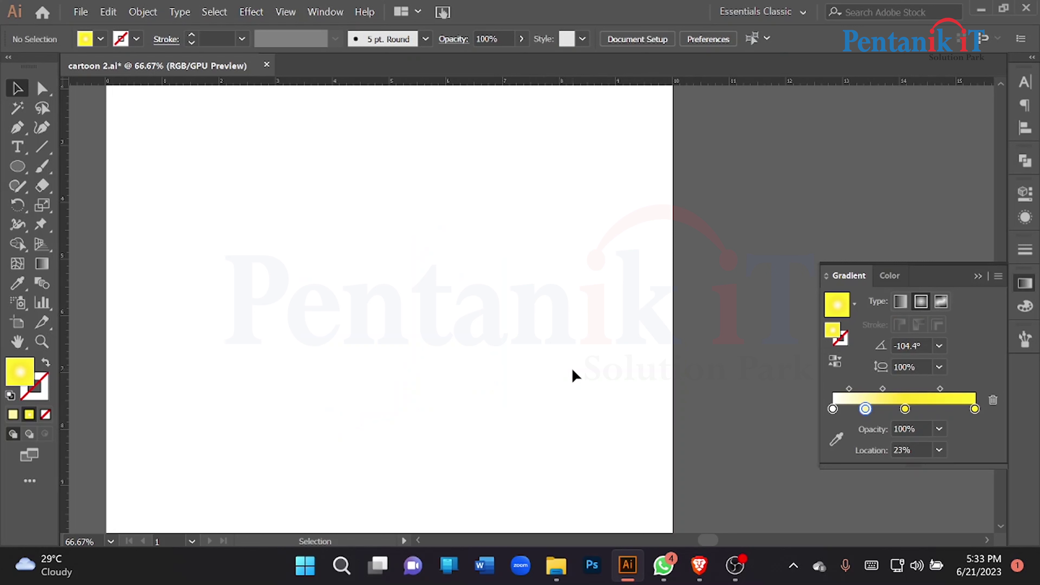